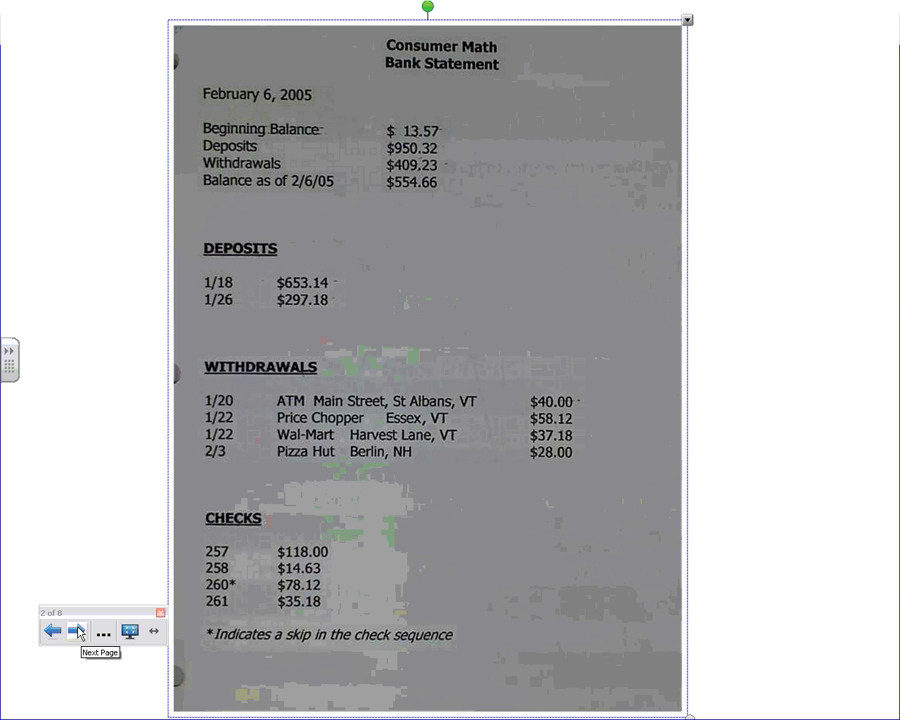
Step: Page ahead to the second bank statement, leave full screen, and show it side by side with the following check register page
{"action": "left_click", "coordinate": [77, 632]}
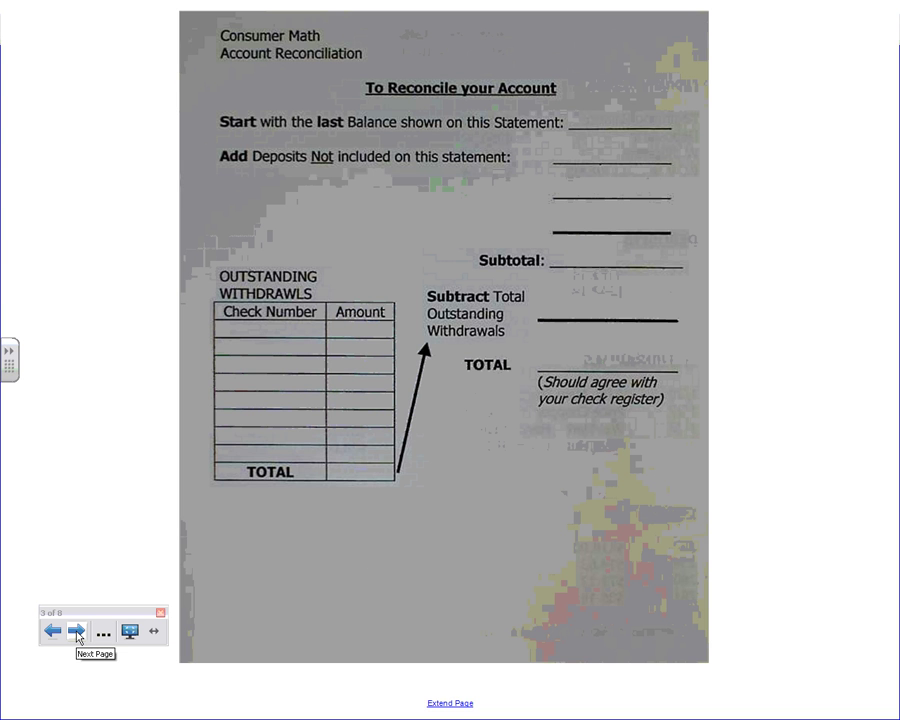
{"action": "left_click", "coordinate": [79, 634]}
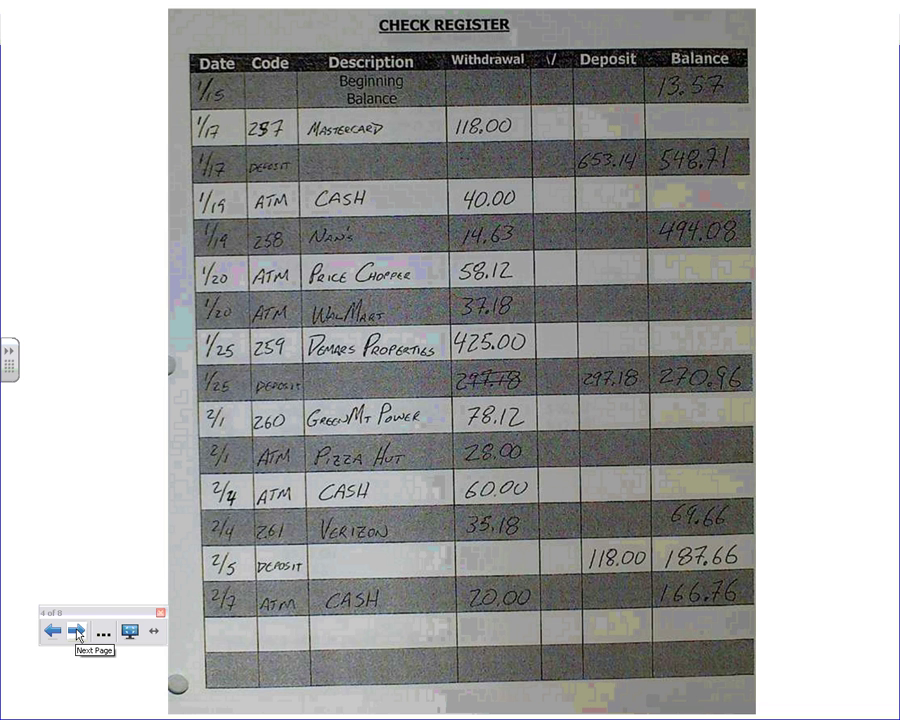
{"action": "left_click", "coordinate": [81, 626]}
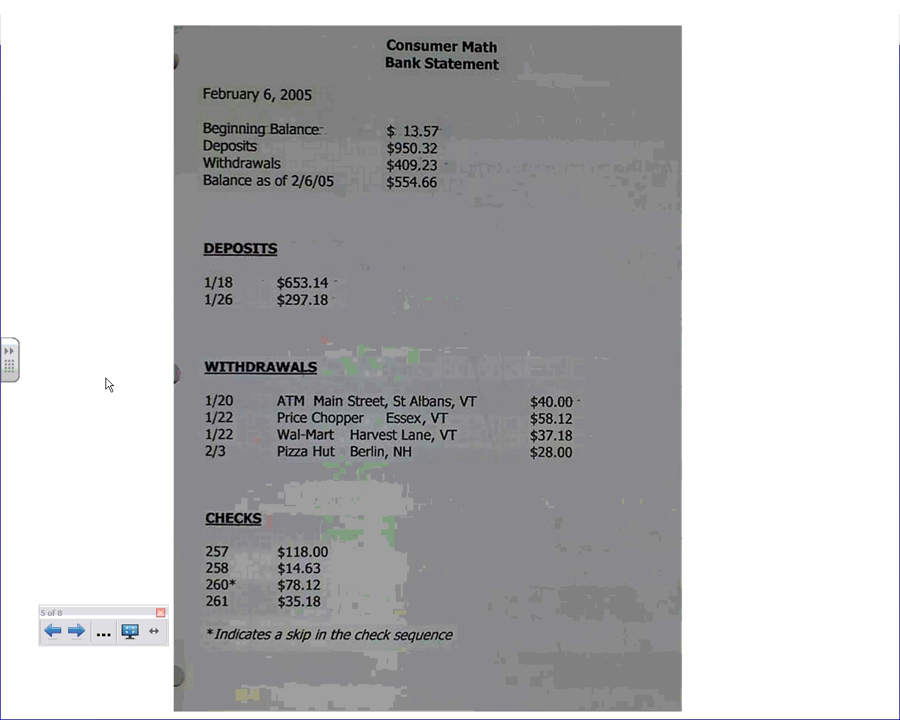
{"action": "left_click", "coordinate": [129, 630]}
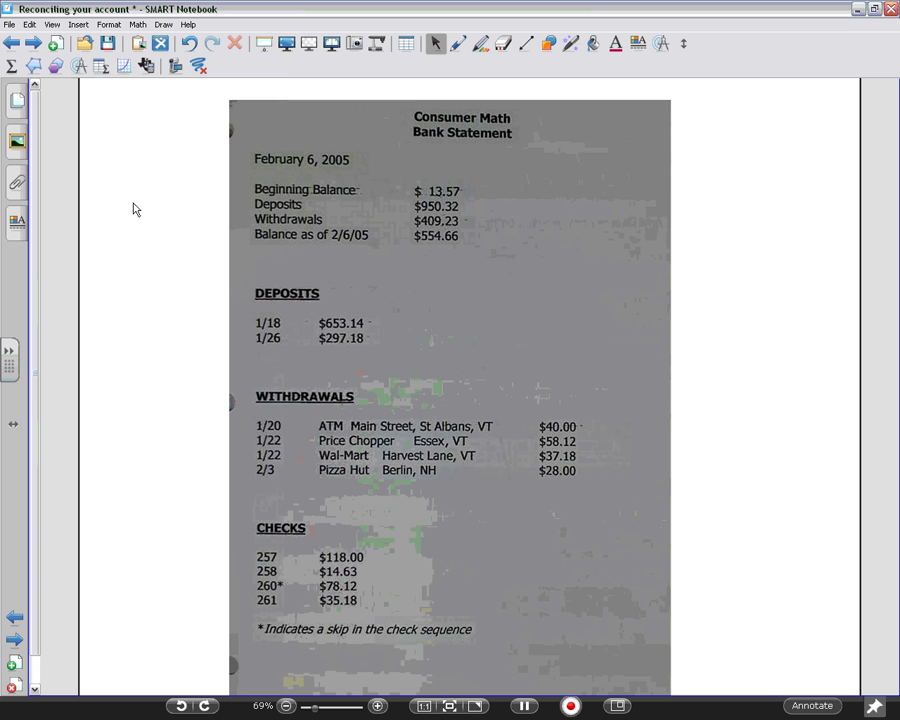
{"action": "left_click", "coordinate": [330, 45]}
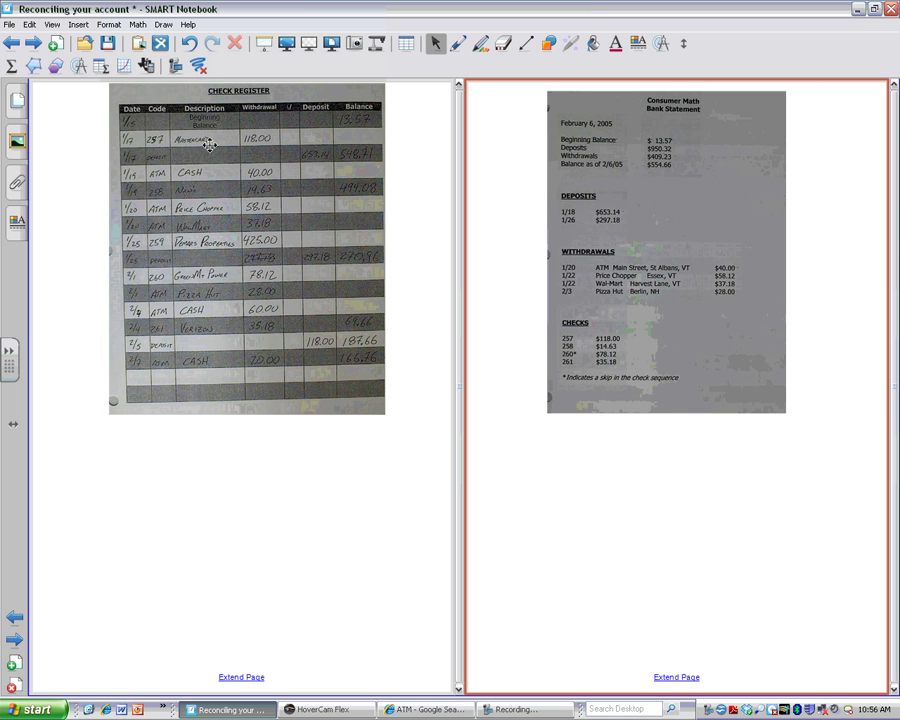
{"action": "left_click", "coordinate": [33, 44]}
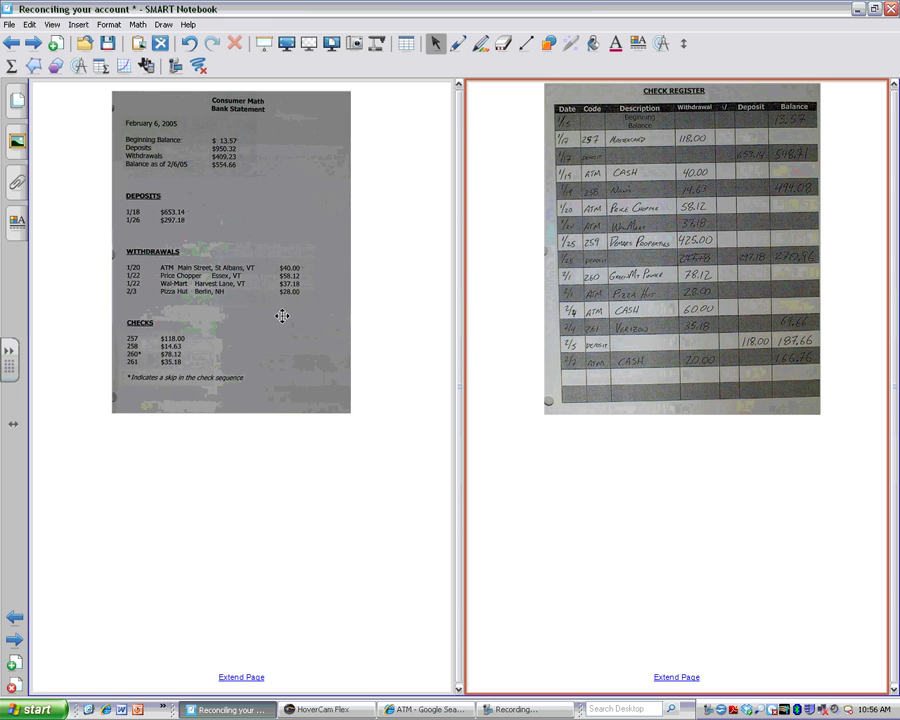
Step: Enlarge the bank statement image to fill most of its page width and reposition it with a small margin around it
{"action": "left_click", "coordinate": [228, 252]}
{"action": "left_click", "coordinate": [289, 376]}
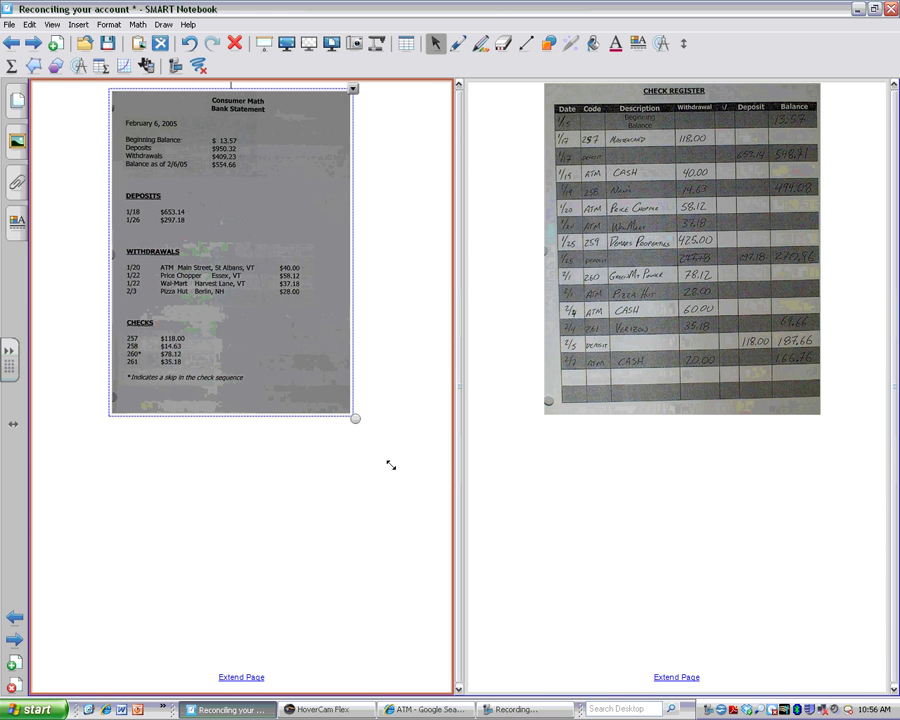
{"action": "left_click_drag", "start_coordinate": [390, 465], "coordinate": [446, 540]}
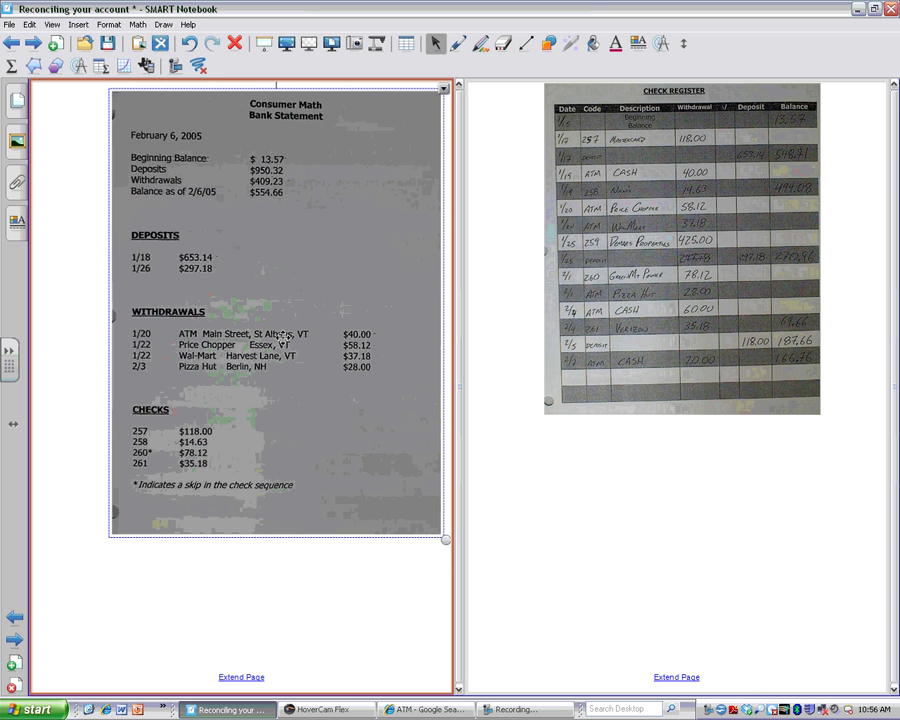
{"action": "left_click_drag", "start_coordinate": [283, 335], "coordinate": [232, 355]}
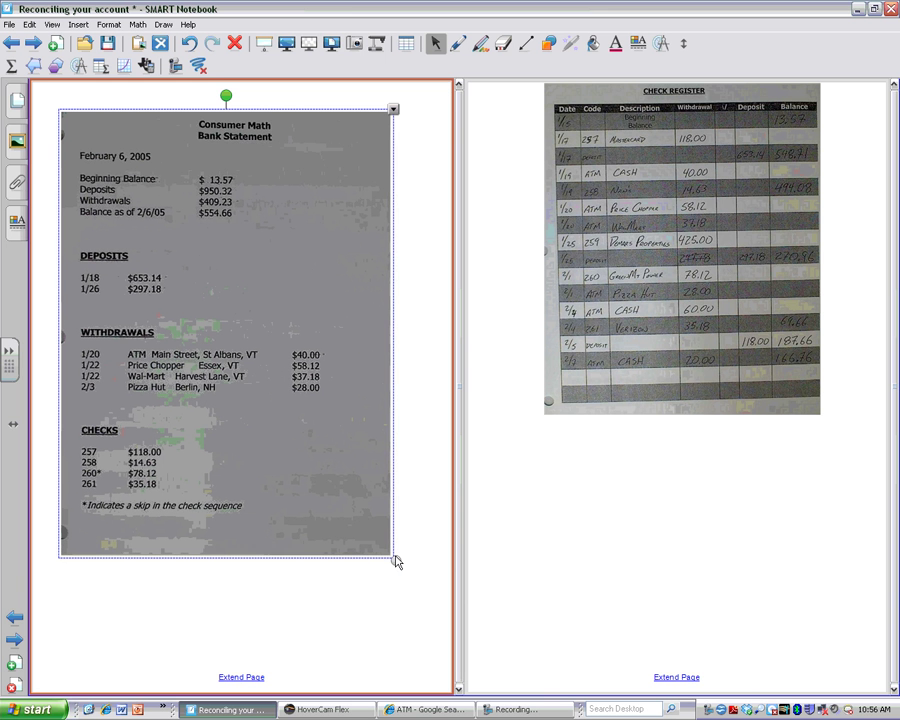
{"action": "left_click_drag", "start_coordinate": [396, 560], "coordinate": [403, 569]}
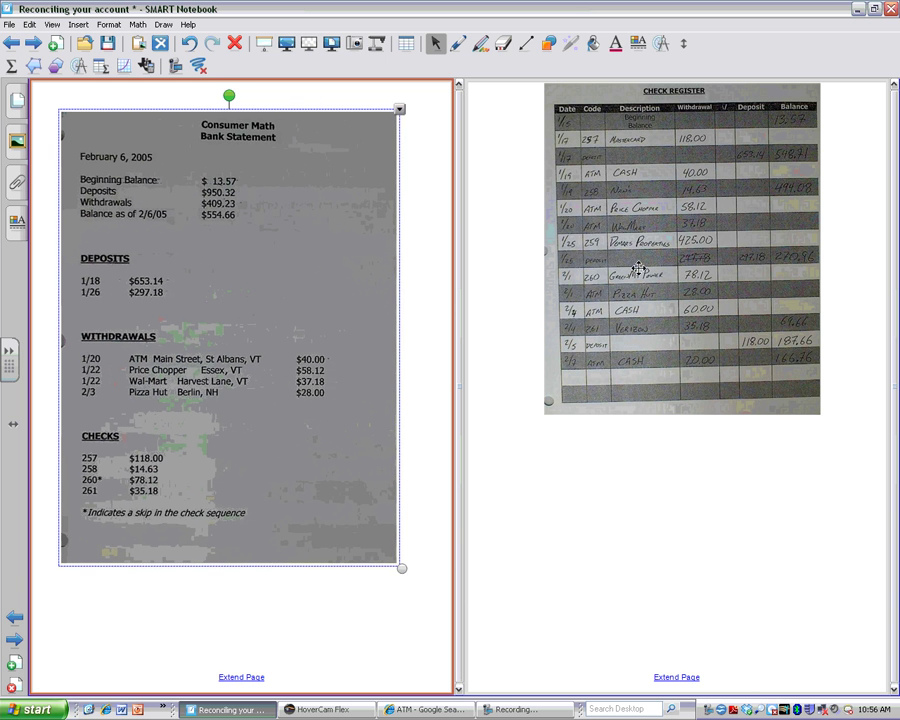
Step: Move and enlarge the check register image to about the same size as the bank statement, and deselect both images
{"action": "left_click_drag", "start_coordinate": [638, 268], "coordinate": [588, 332]}
{"action": "left_click_drag", "start_coordinate": [777, 438], "coordinate": [817, 486]}
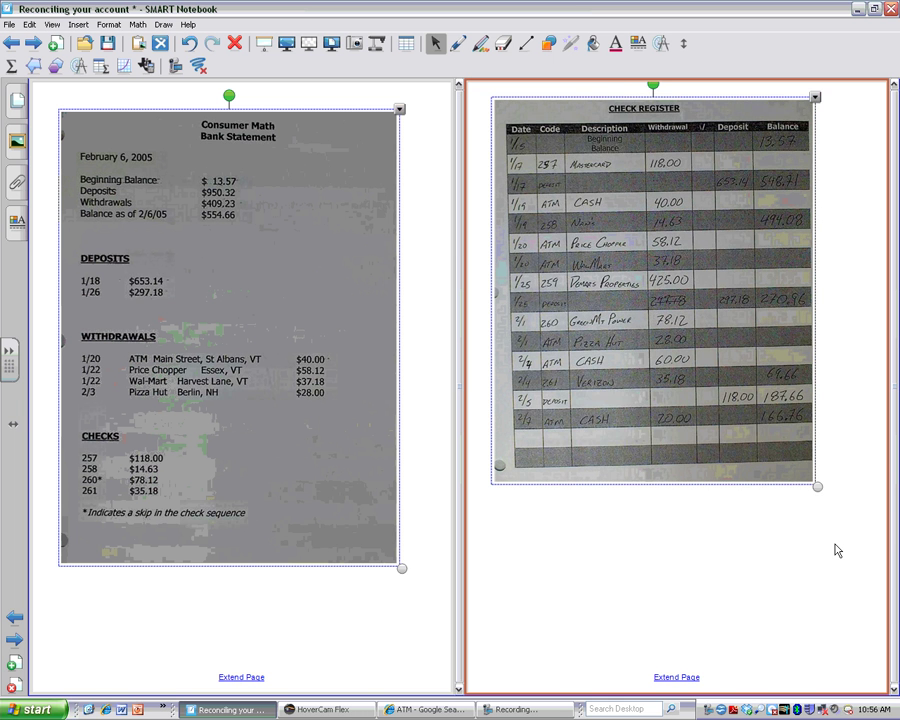
{"action": "left_click_drag", "start_coordinate": [837, 550], "coordinate": [846, 557]}
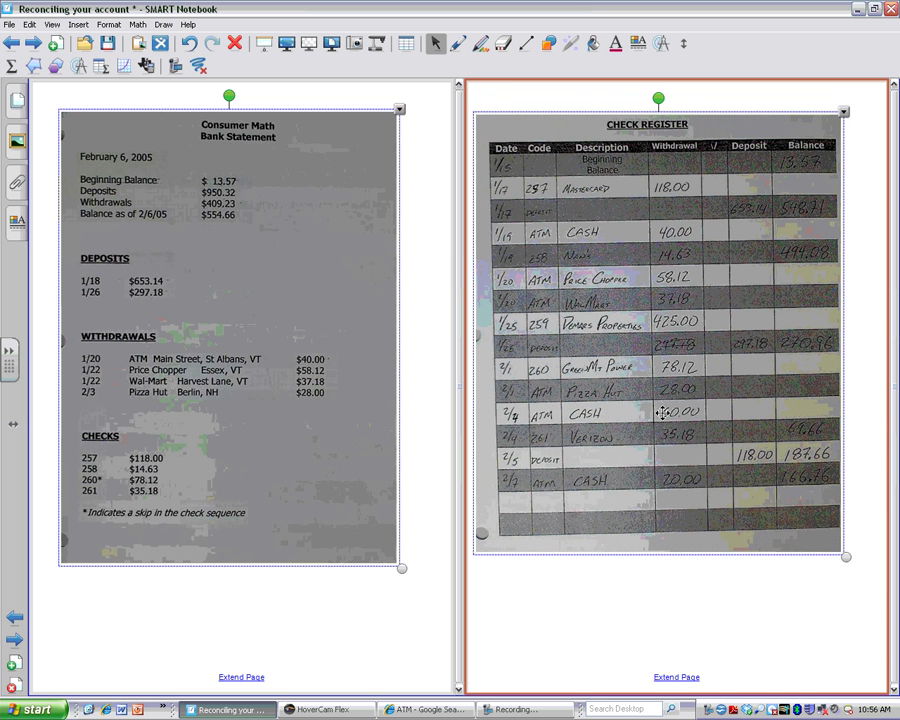
{"action": "left_click_drag", "start_coordinate": [662, 413], "coordinate": [663, 408]}
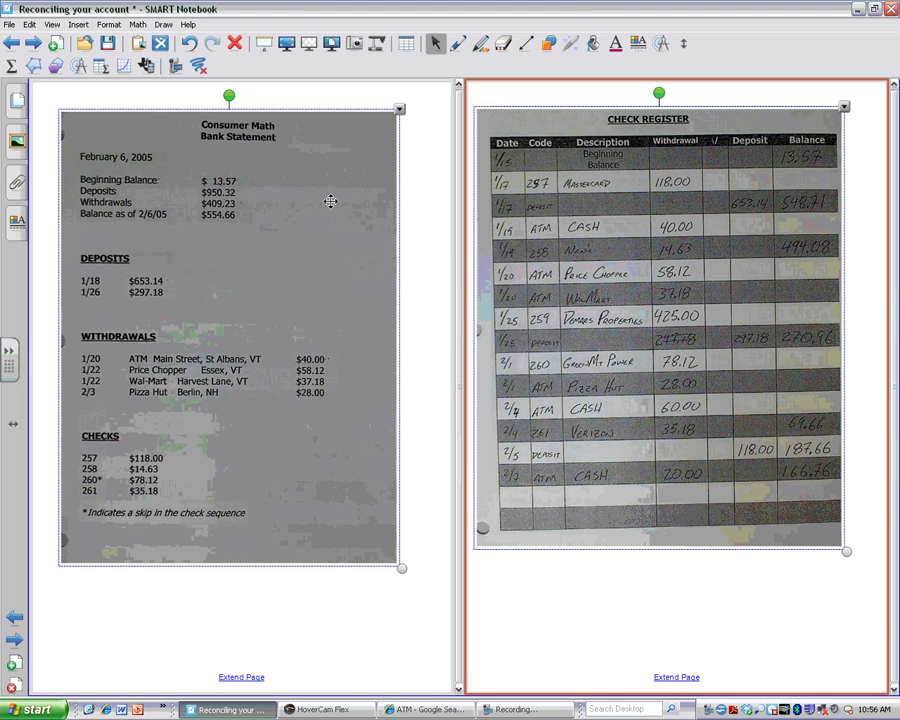
{"action": "left_click", "coordinate": [330, 201]}
{"action": "left_click", "coordinate": [498, 94]}
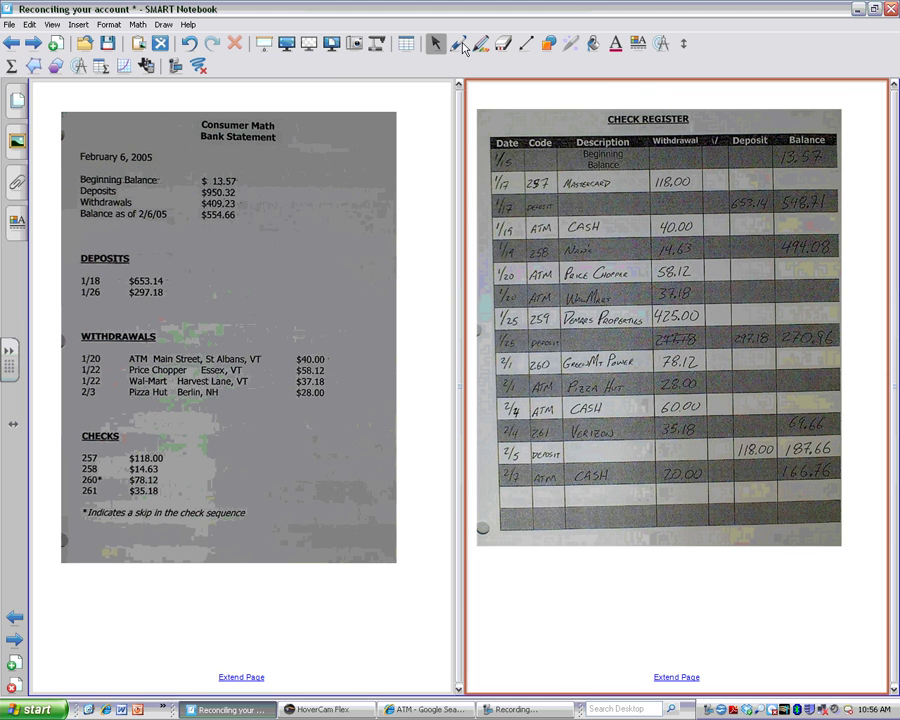
Step: With a blue pen, tick off the $653.14 and $297.18 deposits in both the check register and the bank statement
{"action": "left_click", "coordinate": [460, 45]}
{"action": "left_click", "coordinate": [335, 90]}
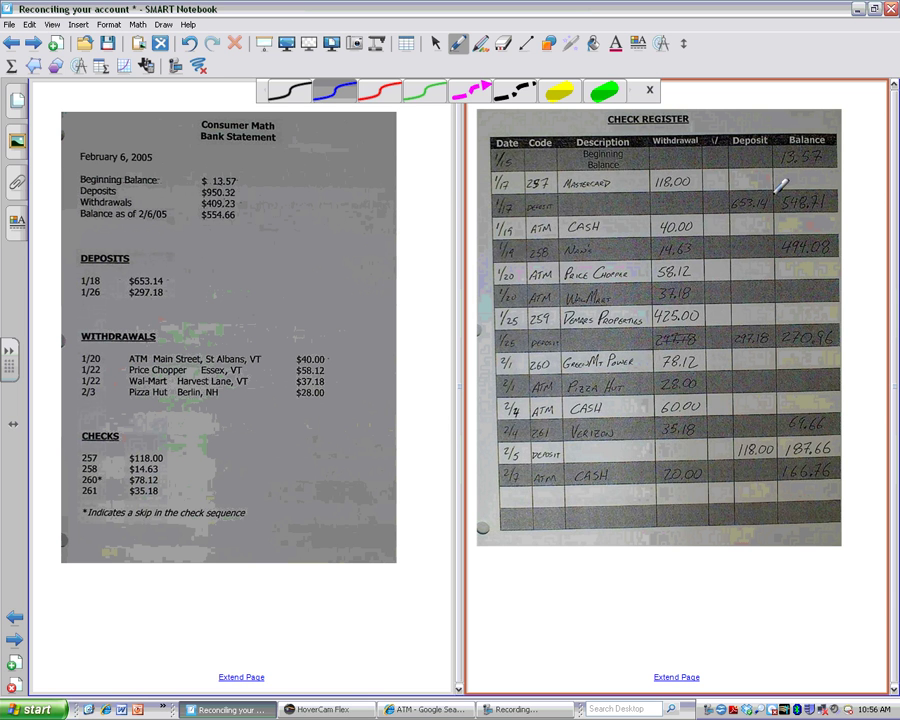
{"action": "left_click_drag", "start_coordinate": [707, 200], "coordinate": [721, 193]}
{"action": "left_click_drag", "start_coordinate": [163, 277], "coordinate": [172, 270]}
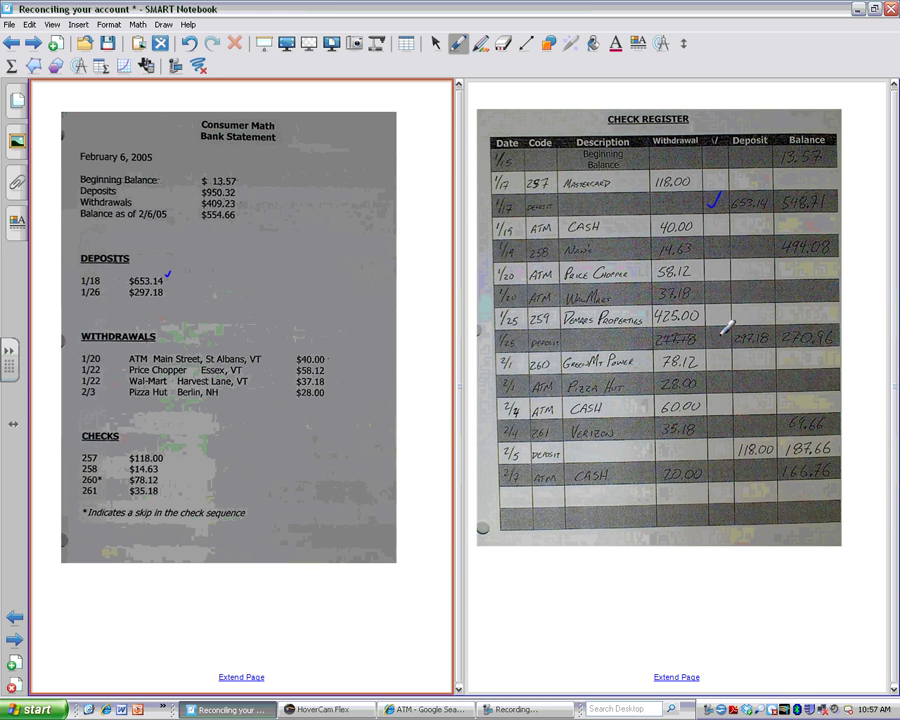
{"action": "left_click_drag", "start_coordinate": [710, 333], "coordinate": [725, 327]}
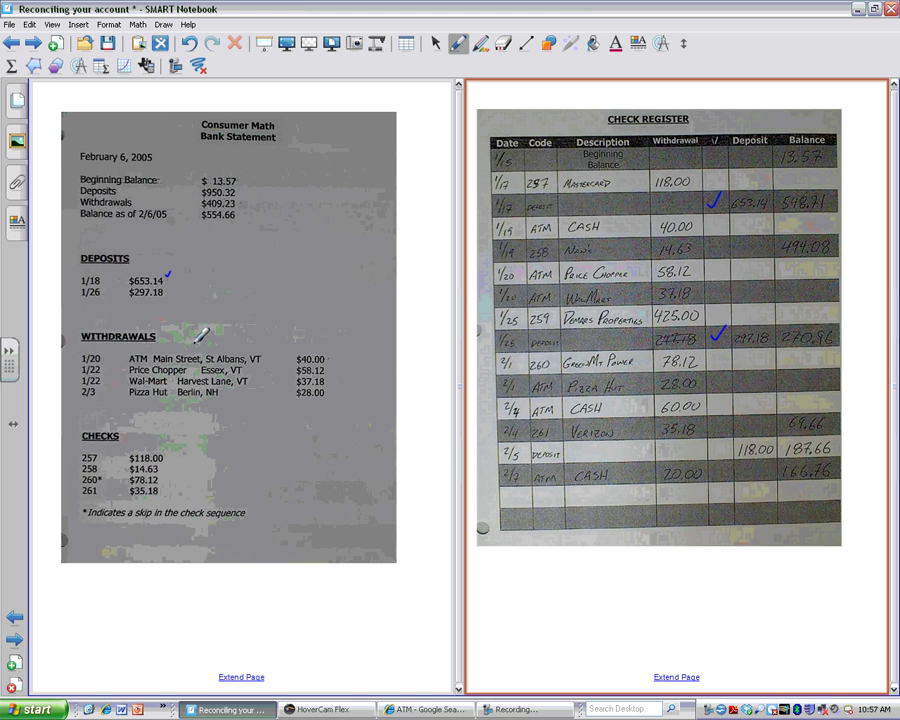
{"action": "left_click_drag", "start_coordinate": [163, 290], "coordinate": [170, 282]}
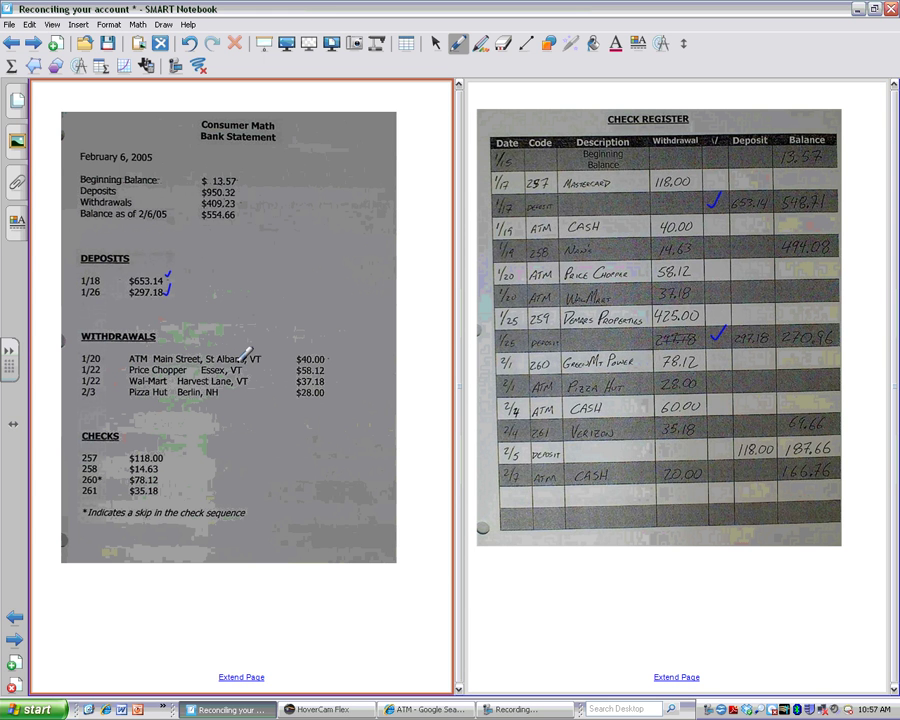
Step: Tick off the ATM $40.00, Price Chopper $58.12, Wal-Mart $37.18 and Pizza Hut $28.00 withdrawals in both the register and the statement
{"action": "left_click", "coordinate": [716, 226]}
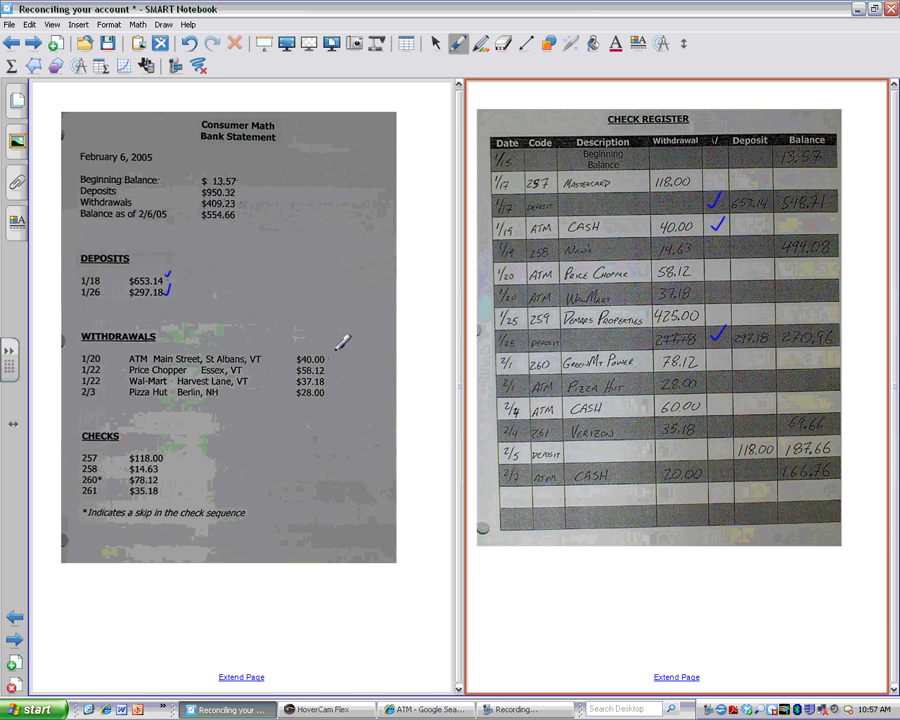
{"action": "left_click", "coordinate": [340, 345]}
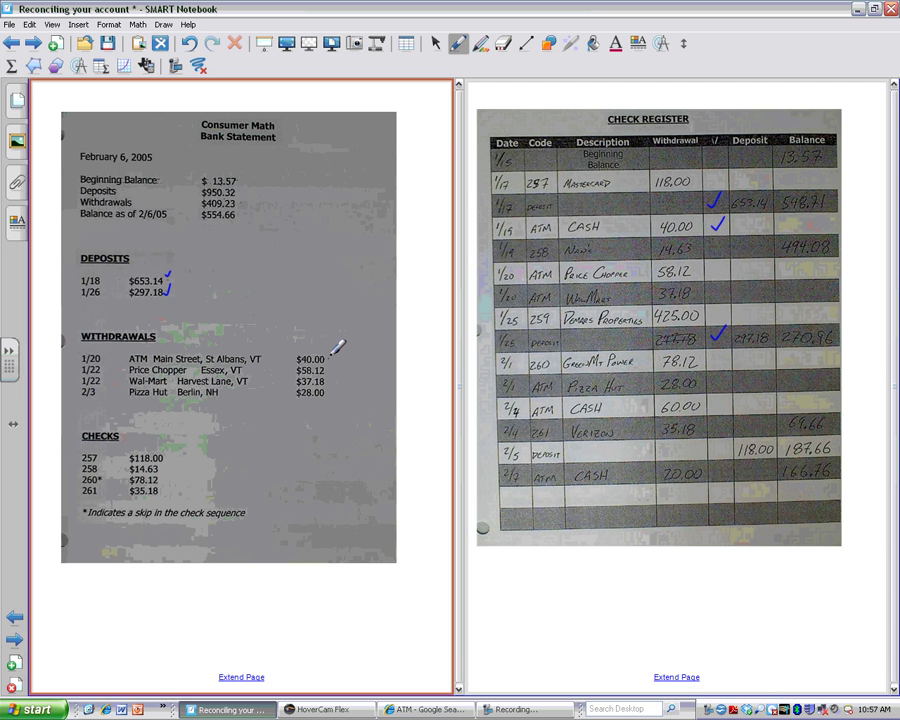
{"action": "left_click_drag", "start_coordinate": [329, 349], "coordinate": [338, 344]}
{"action": "left_click_drag", "start_coordinate": [331, 362], "coordinate": [339, 357]}
{"action": "left_click_drag", "start_coordinate": [705, 265], "coordinate": [722, 261]}
{"action": "key", "text": "ctrl+z"}
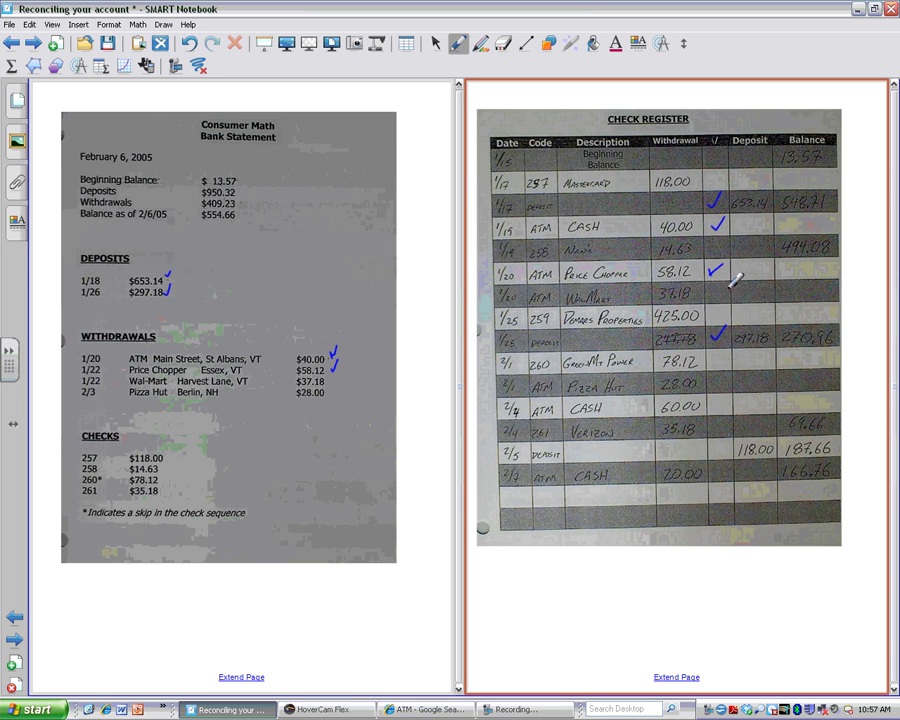
{"action": "left_click_drag", "start_coordinate": [712, 289], "coordinate": [723, 281]}
{"action": "left_click_drag", "start_coordinate": [331, 378], "coordinate": [339, 375]}
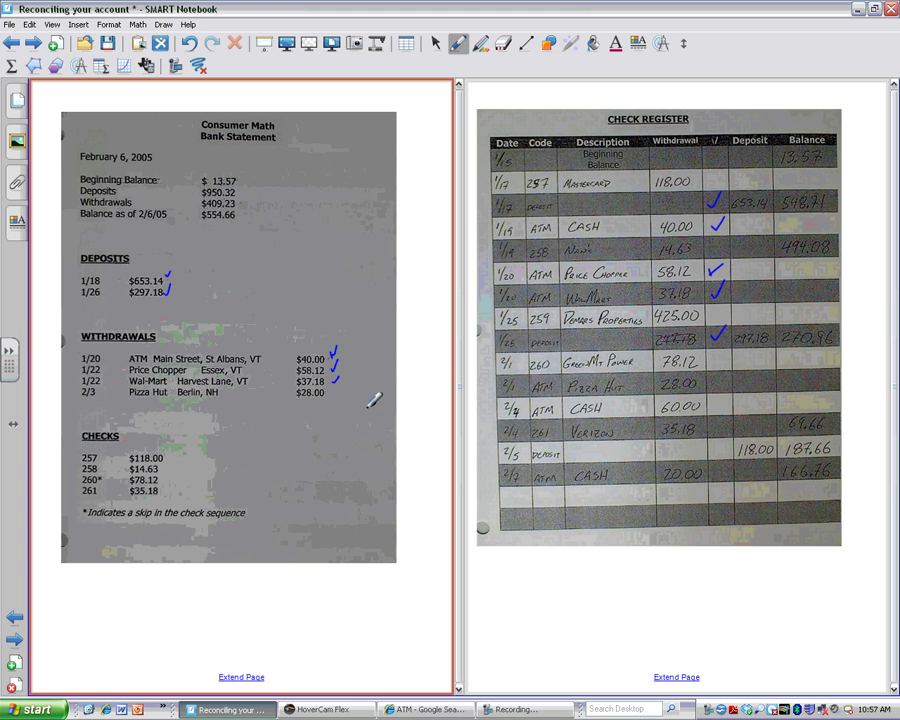
{"action": "left_click_drag", "start_coordinate": [717, 384], "coordinate": [729, 375]}
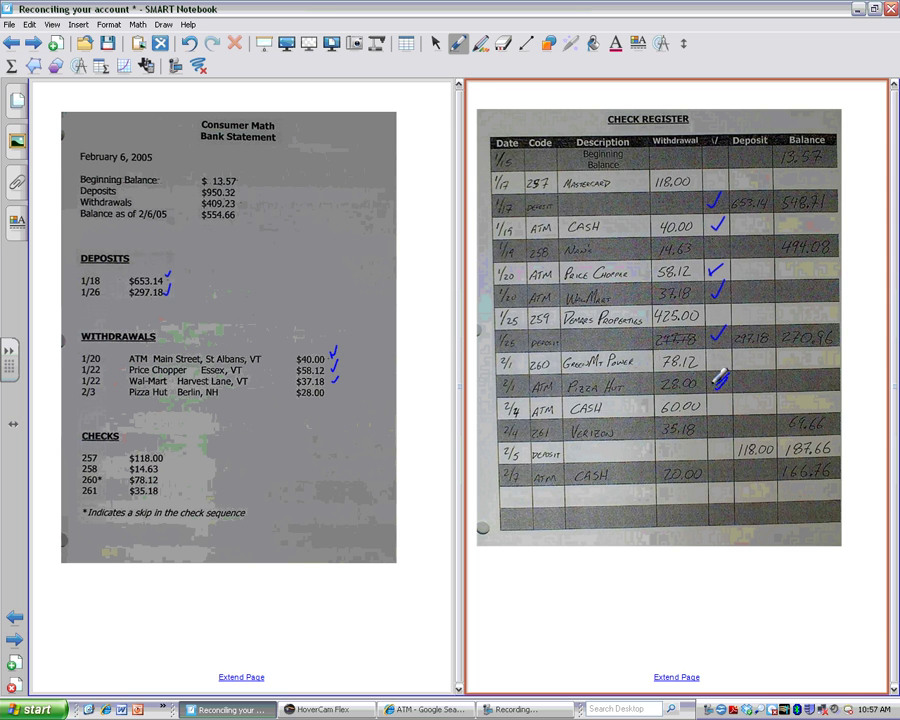
{"action": "left_click_drag", "start_coordinate": [328, 389], "coordinate": [339, 383]}
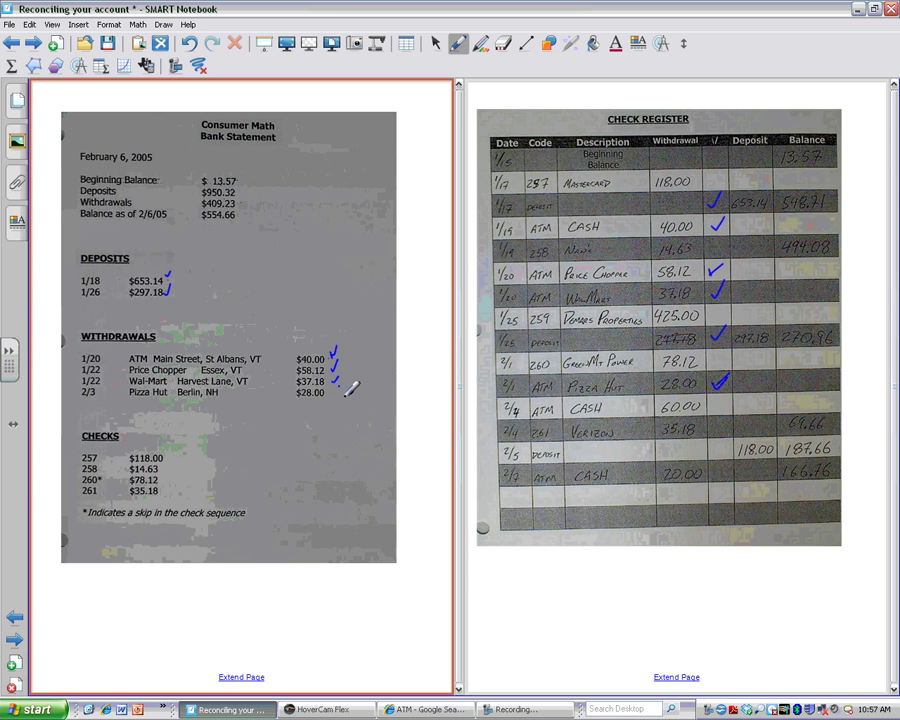
Step: Tick checks 257, 258, 260 and 261 in the register, mark the statement's check list with one large tick, and circle its 2/6/05 balance
{"action": "left_click", "coordinate": [721, 171]}
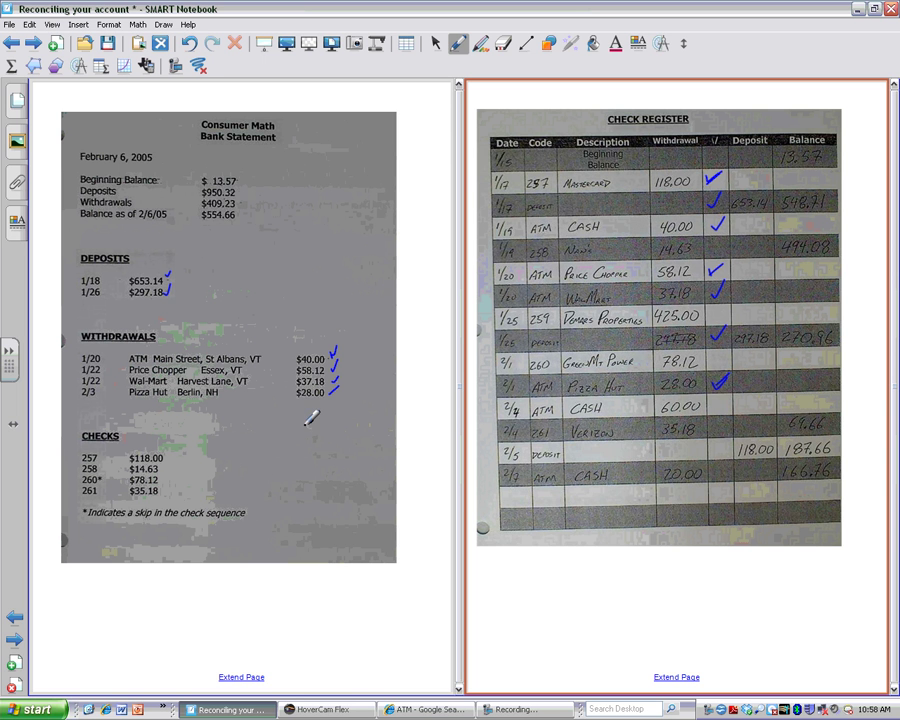
{"action": "left_click_drag", "start_coordinate": [710, 243], "coordinate": [727, 236]}
{"action": "left_click_drag", "start_coordinate": [710, 360], "coordinate": [725, 350]}
{"action": "left_click_drag", "start_coordinate": [716, 427], "coordinate": [729, 418]}
{"action": "mouse_move", "coordinate": [195, 447]}
{"action": "left_mouse_down"}
{"action": "mouse_move", "coordinate": [183, 492]}
{"action": "mouse_move", "coordinate": [173, 484]}
{"action": "left_mouse_up"}
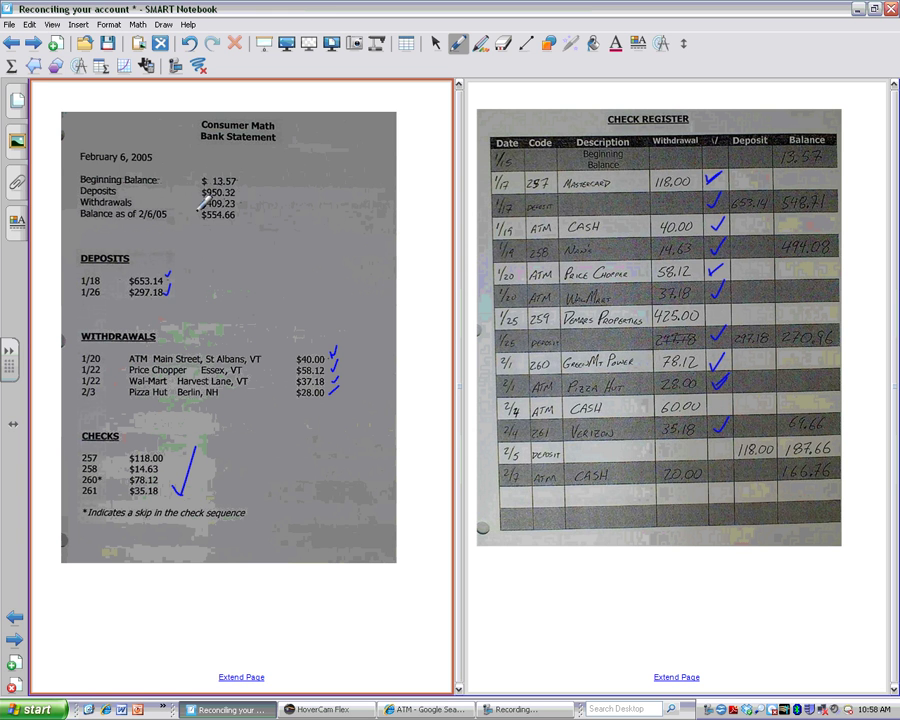
{"action": "mouse_move", "coordinate": [197, 206]}
{"action": "left_mouse_down"}
{"action": "mouse_move", "coordinate": [233, 217]}
{"action": "mouse_move", "coordinate": [263, 202]}
{"action": "mouse_move", "coordinate": [198, 206]}
{"action": "mouse_move", "coordinate": [204, 214]}
{"action": "left_mouse_up"}
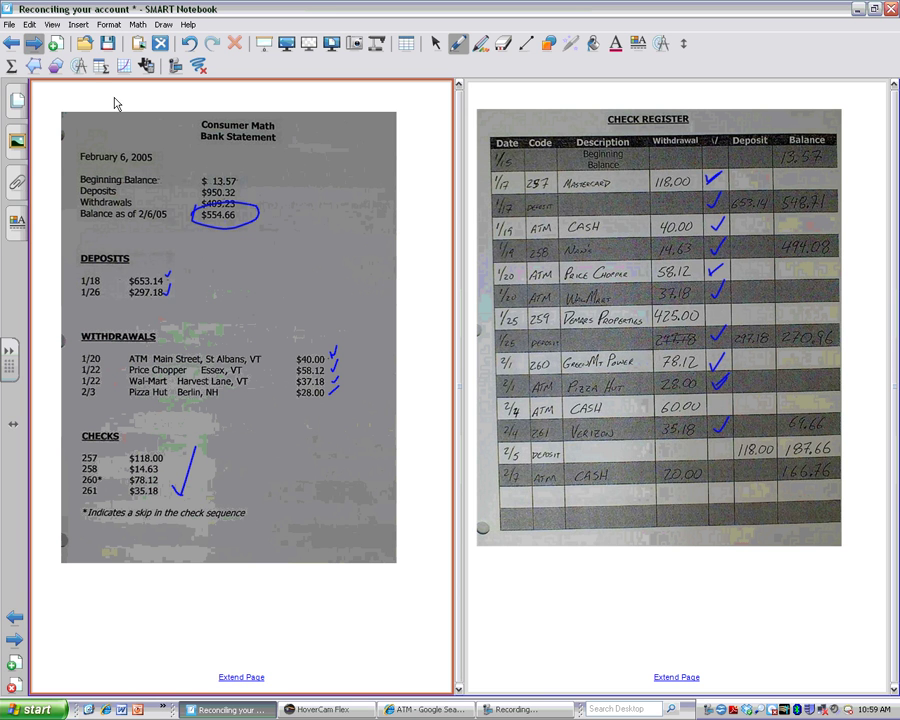
Step: Show the ticked check register beside the account reconciliation form, enlarge and reposition the form's image to match, and deselect the register page
{"action": "left_click", "coordinate": [38, 44]}
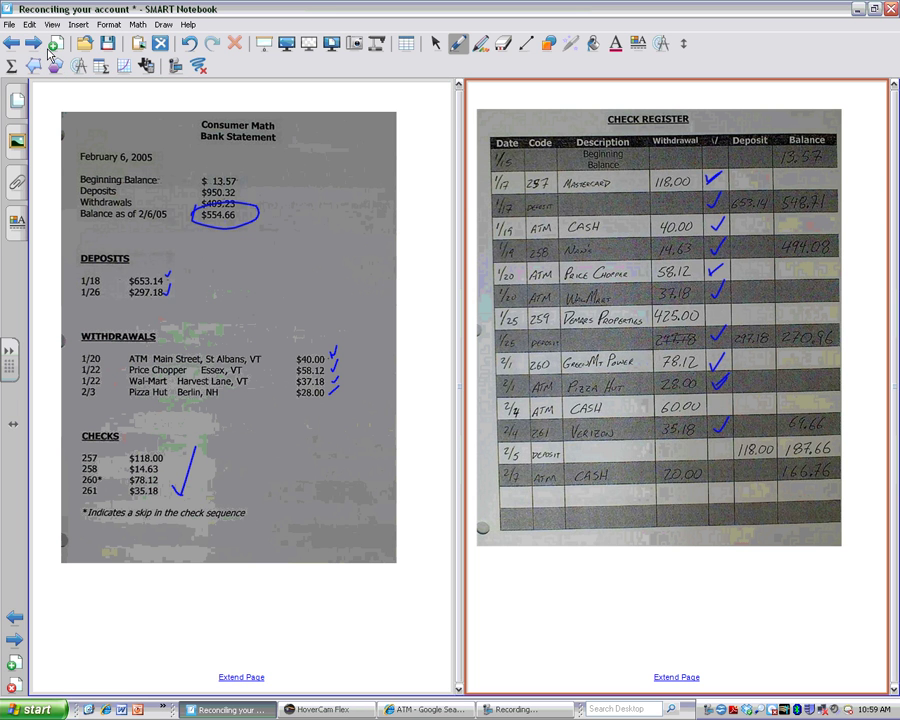
{"action": "key", "text": "Page_Down"}
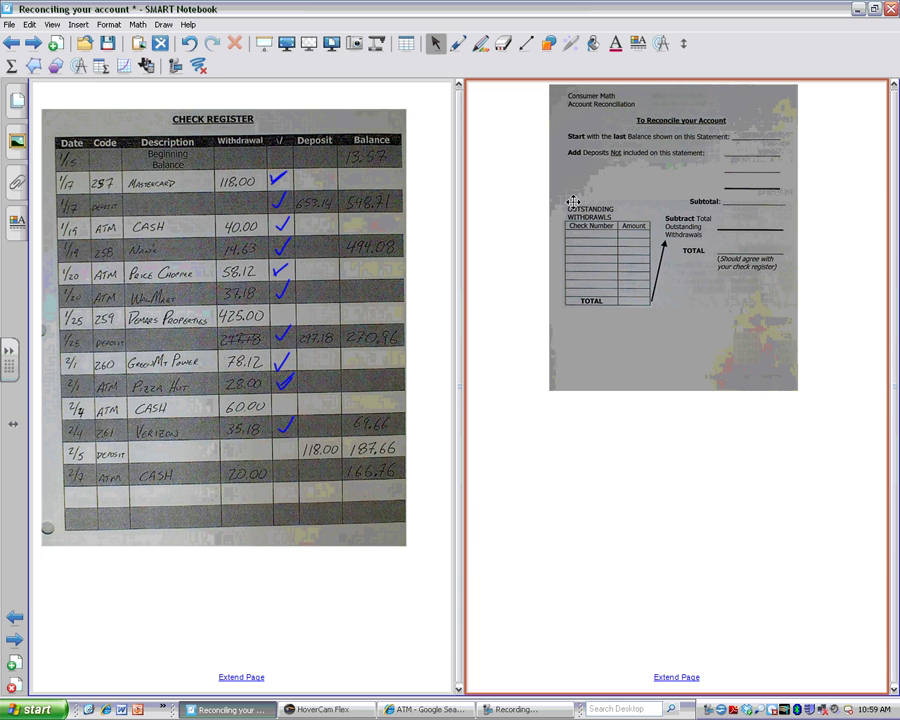
{"action": "left_click", "coordinate": [684, 352]}
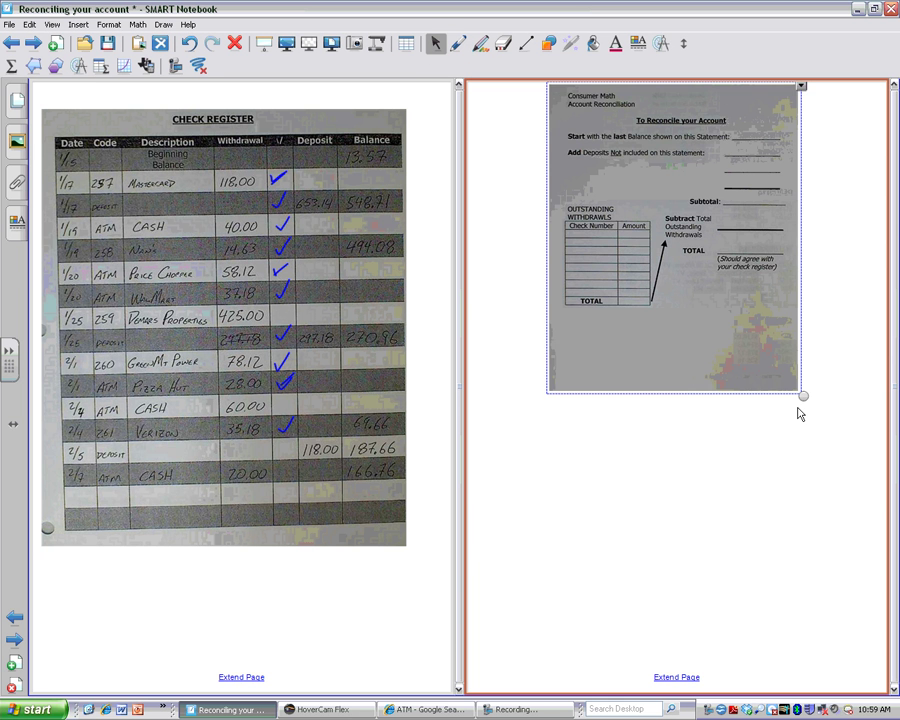
{"action": "left_click_drag", "start_coordinate": [804, 394], "coordinate": [811, 405]}
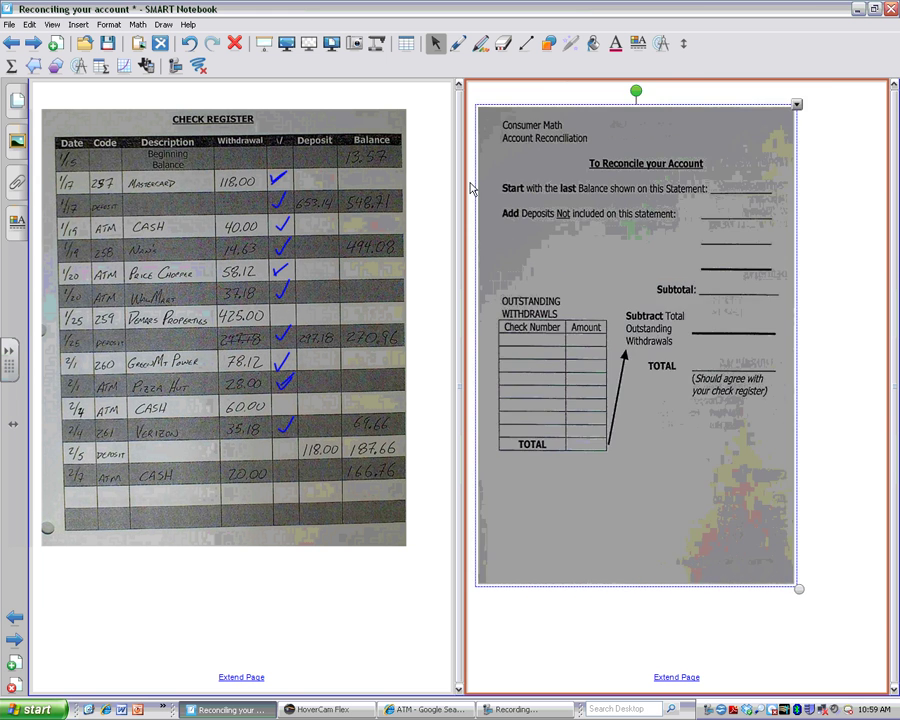
{"action": "left_click", "coordinate": [282, 82]}
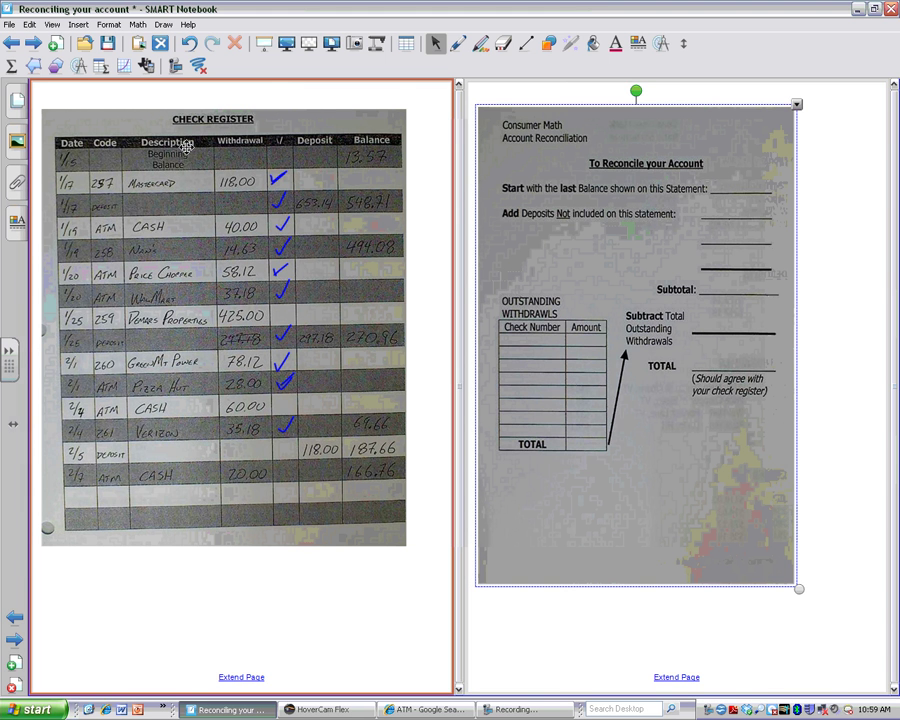
Step: Look up the circled 2/6/05 balance on the bank statement and write 554.66 in blue on the reconciliation form's starting balance line
{"action": "left_click", "coordinate": [460, 43]}
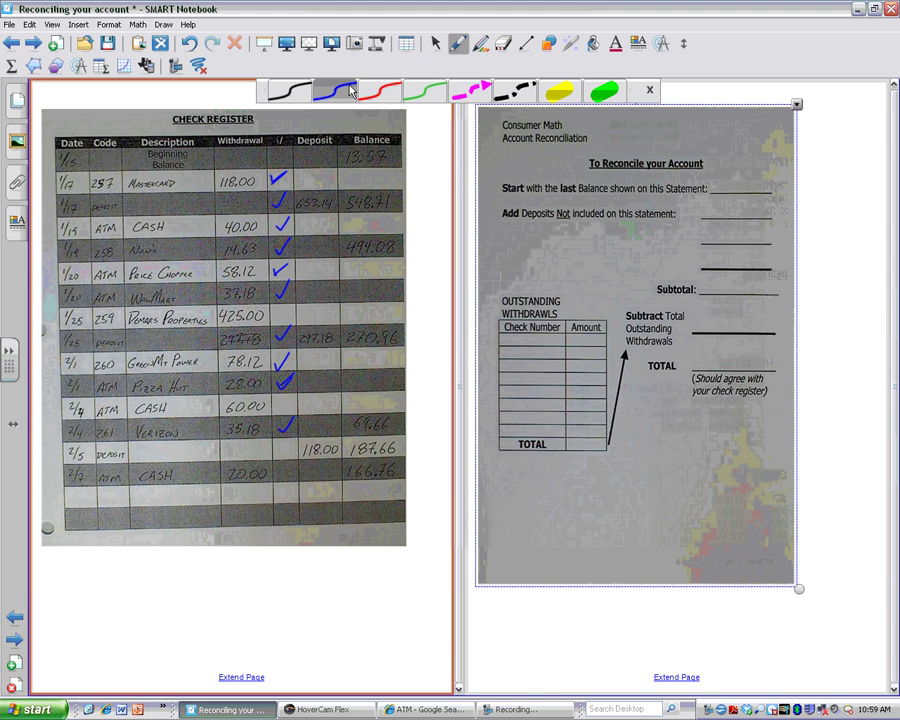
{"action": "left_click", "coordinate": [12, 44]}
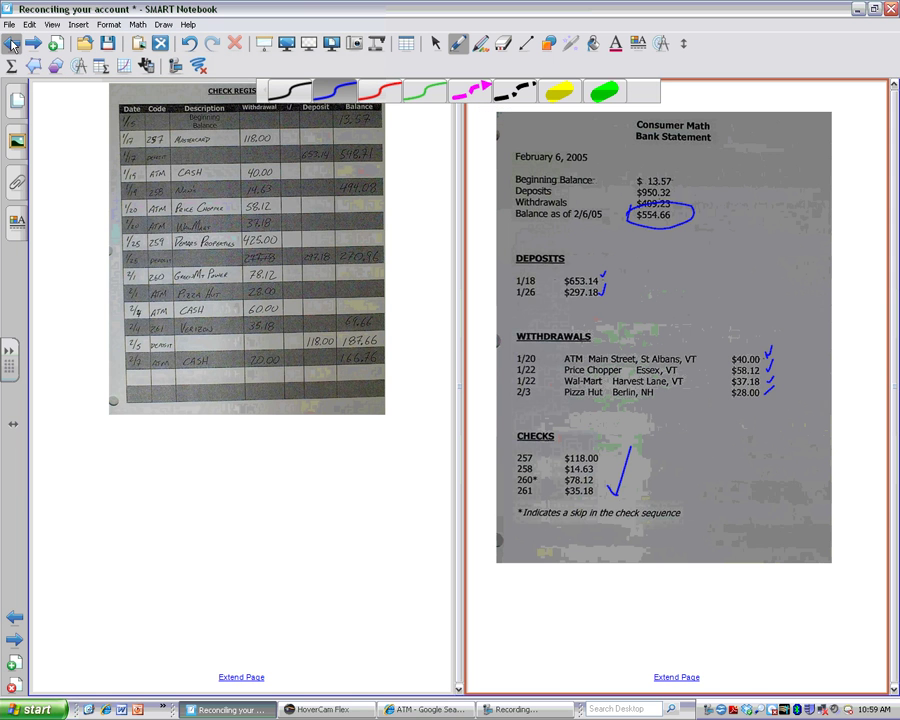
{"action": "left_click", "coordinate": [12, 44]}
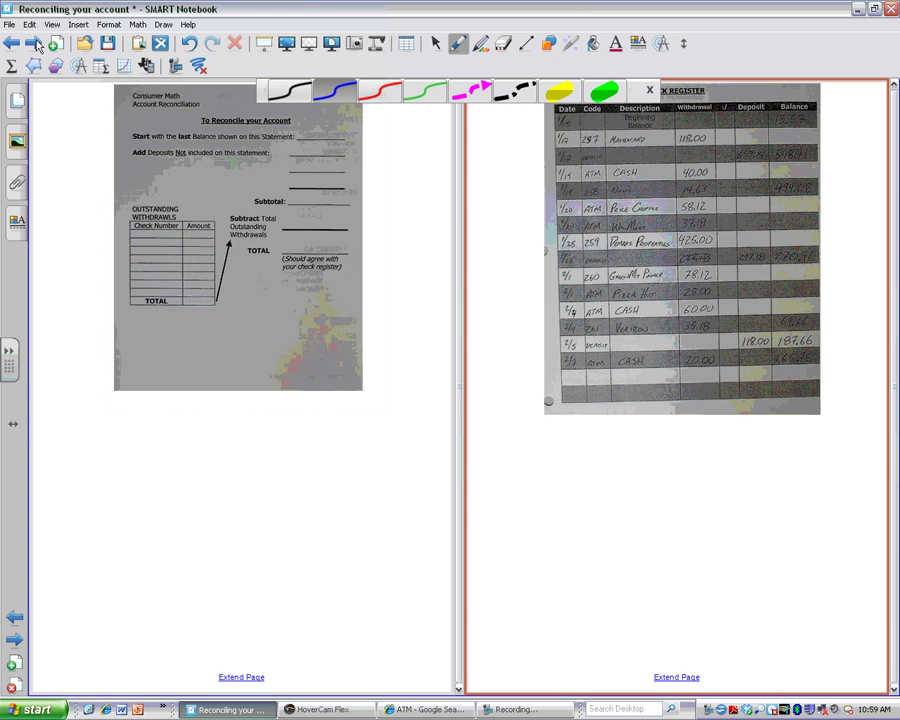
{"action": "left_click", "coordinate": [35, 44]}
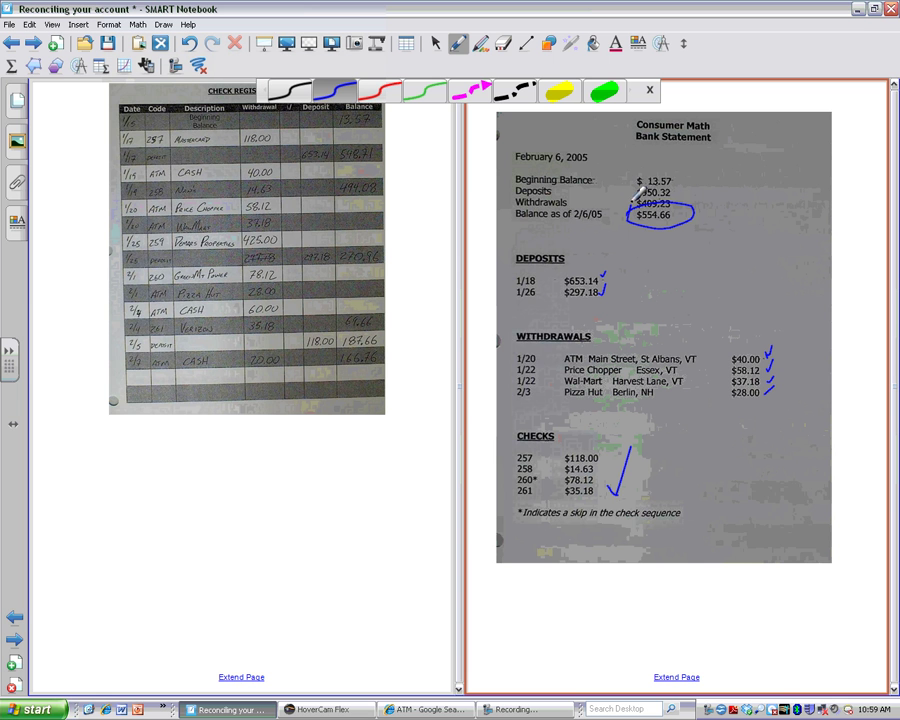
{"action": "left_click", "coordinate": [33, 43]}
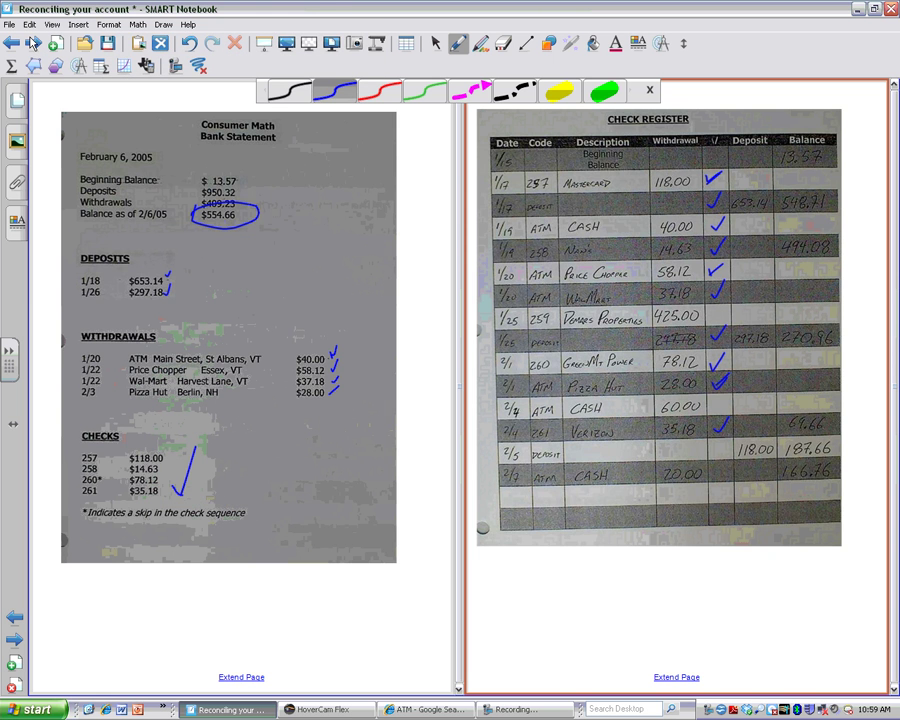
{"action": "left_click", "coordinate": [33, 43]}
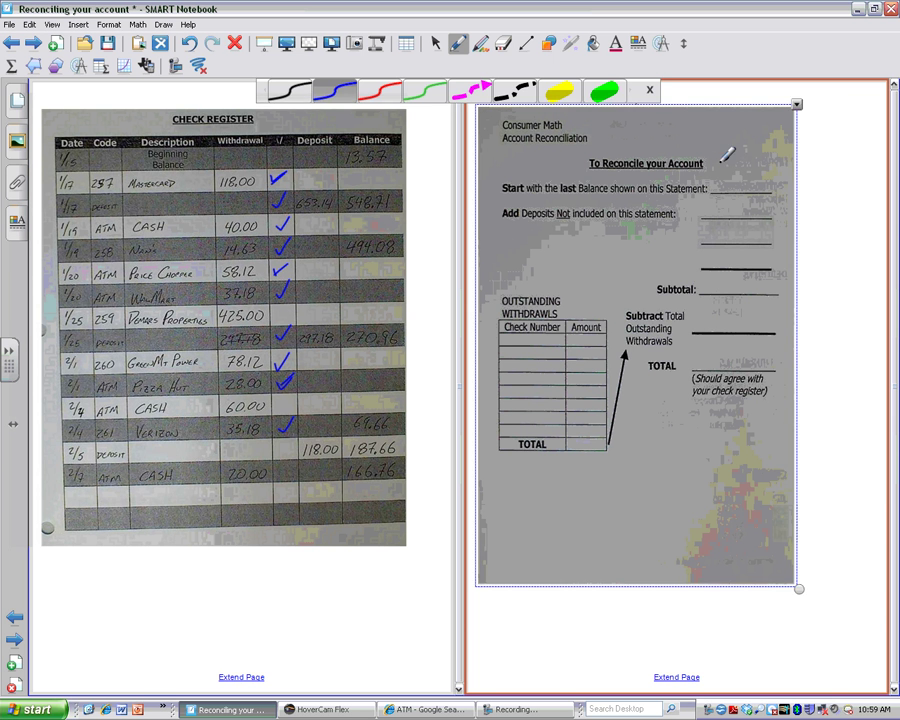
{"action": "mouse_move", "coordinate": [715, 186]}
{"action": "left_mouse_down"}
{"action": "mouse_move", "coordinate": [730, 163]}
{"action": "mouse_move", "coordinate": [716, 183]}
{"action": "mouse_move", "coordinate": [743, 180]}
{"action": "mouse_move", "coordinate": [736, 183]}
{"action": "left_mouse_up"}
{"action": "left_click_drag", "start_coordinate": [752, 164], "coordinate": [751, 181]}
{"action": "mouse_move", "coordinate": [762, 158]}
{"action": "left_mouse_down"}
{"action": "mouse_move", "coordinate": [767, 183]}
{"action": "mouse_move", "coordinate": [791, 181]}
{"action": "left_mouse_up"}
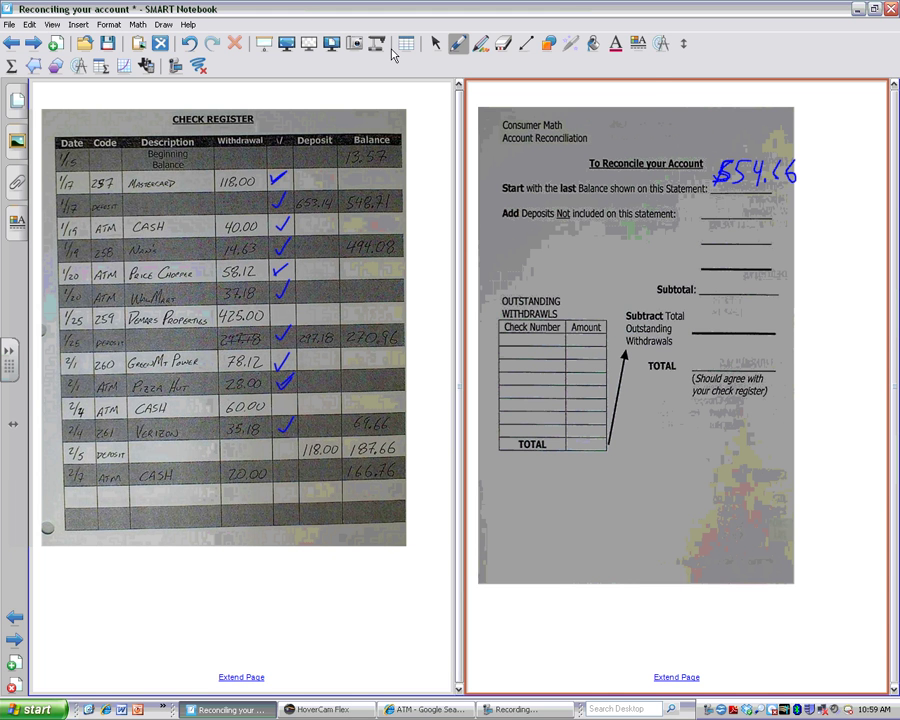
Step: With a red pen, circle the unticked 2/5 deposit in the register and write 118.00 on the form's line for deposits not included
{"action": "left_click", "coordinate": [459, 44]}
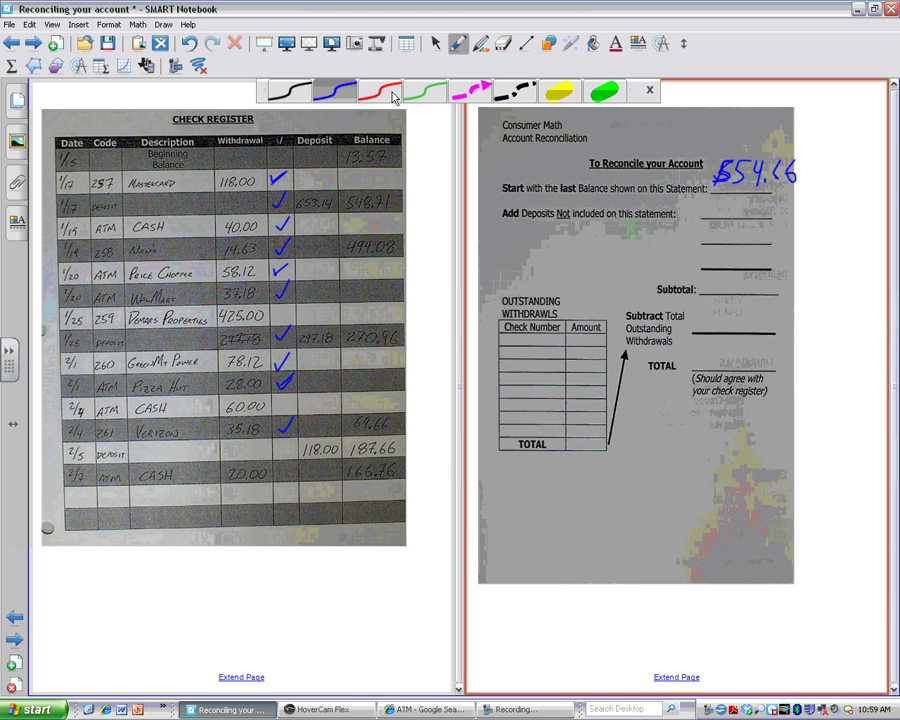
{"action": "left_click", "coordinate": [399, 92]}
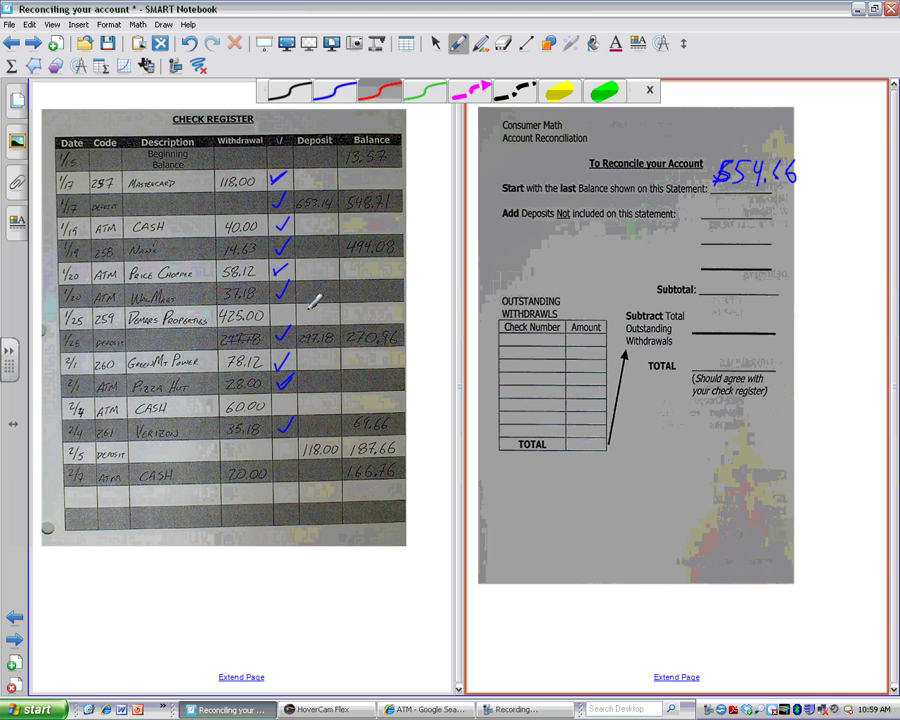
{"action": "left_click", "coordinate": [314, 424]}
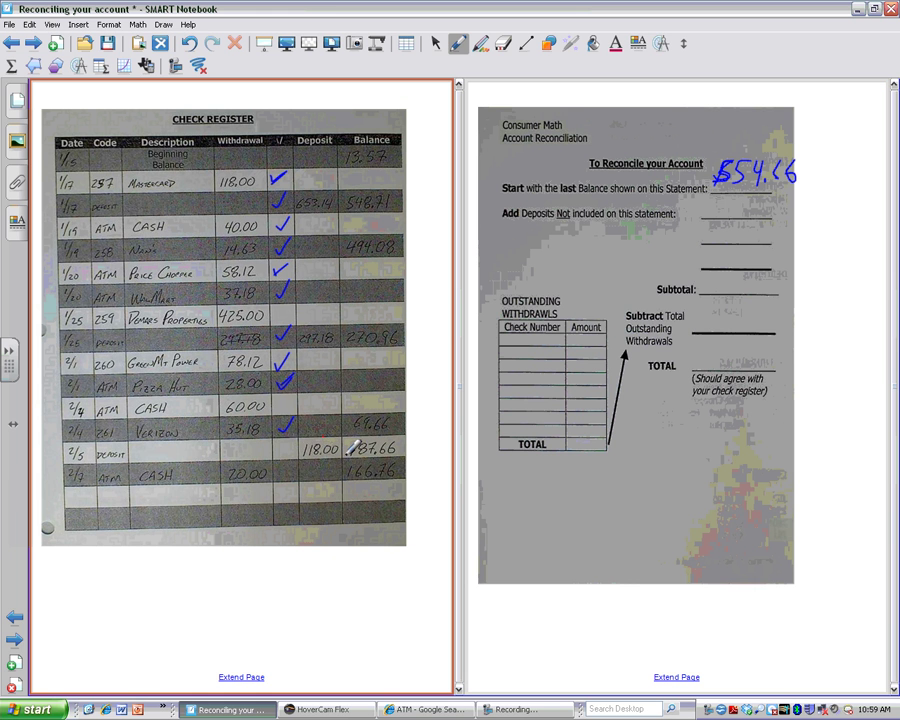
{"action": "mouse_move", "coordinate": [340, 432]}
{"action": "left_mouse_down"}
{"action": "mouse_move", "coordinate": [305, 436]}
{"action": "mouse_move", "coordinate": [352, 452]}
{"action": "mouse_move", "coordinate": [335, 434]}
{"action": "mouse_move", "coordinate": [314, 460]}
{"action": "left_mouse_up"}
{"action": "mouse_move", "coordinate": [719, 200]}
{"action": "left_mouse_down"}
{"action": "mouse_move", "coordinate": [717, 221]}
{"action": "mouse_move", "coordinate": [765, 210]}
{"action": "mouse_move", "coordinate": [756, 220]}
{"action": "mouse_move", "coordinate": [797, 197]}
{"action": "left_mouse_up"}
{"action": "left_click", "coordinate": [768, 216]}
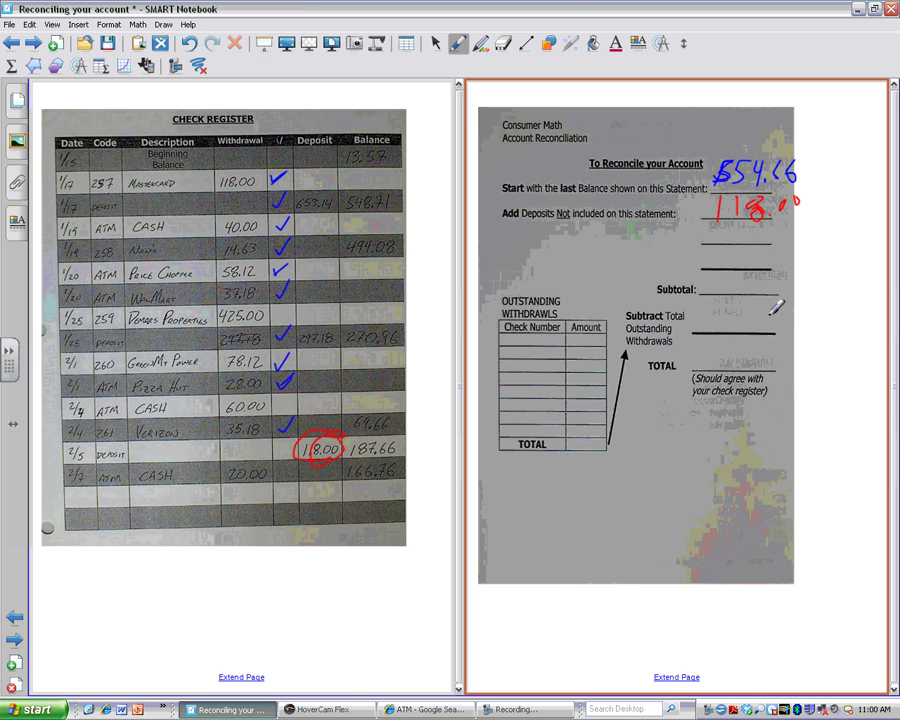
Step: Write 672.66 in red on the reconciliation form's Subtotal line
{"action": "mouse_move", "coordinate": [777, 272]}
{"action": "left_mouse_down"}
{"action": "mouse_move", "coordinate": [771, 284]}
{"action": "mouse_move", "coordinate": [795, 284]}
{"action": "left_mouse_up"}
{"action": "left_click", "coordinate": [767, 289]}
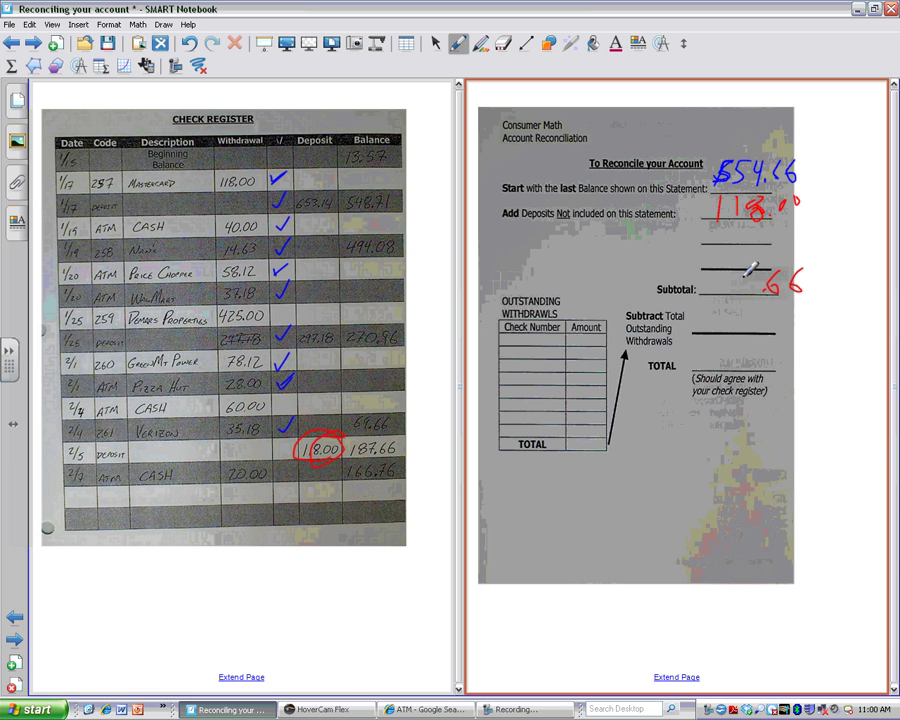
{"action": "mouse_move", "coordinate": [742, 276]}
{"action": "left_mouse_down"}
{"action": "mouse_move", "coordinate": [755, 291]}
{"action": "mouse_move", "coordinate": [731, 293]}
{"action": "left_mouse_up"}
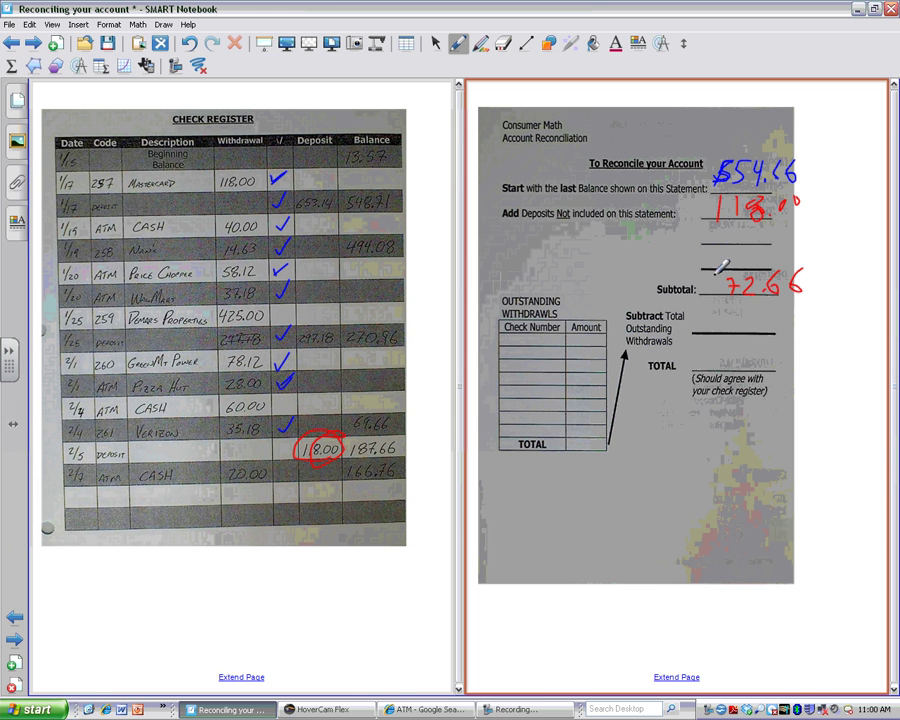
{"action": "left_click_drag", "start_coordinate": [717, 277], "coordinate": [711, 287]}
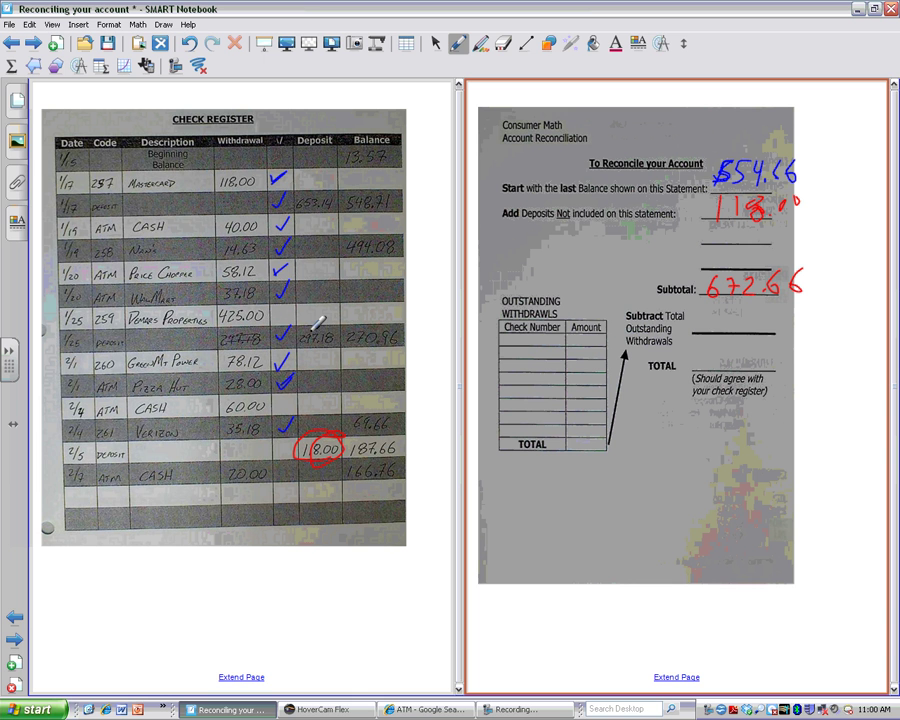
Step: List outstanding withdrawals 259 for 425, ATM for 60 and ATM for 20 on the form, marking each with a red dot in the register
{"action": "left_click_drag", "start_coordinate": [511, 339], "coordinate": [596, 345]}
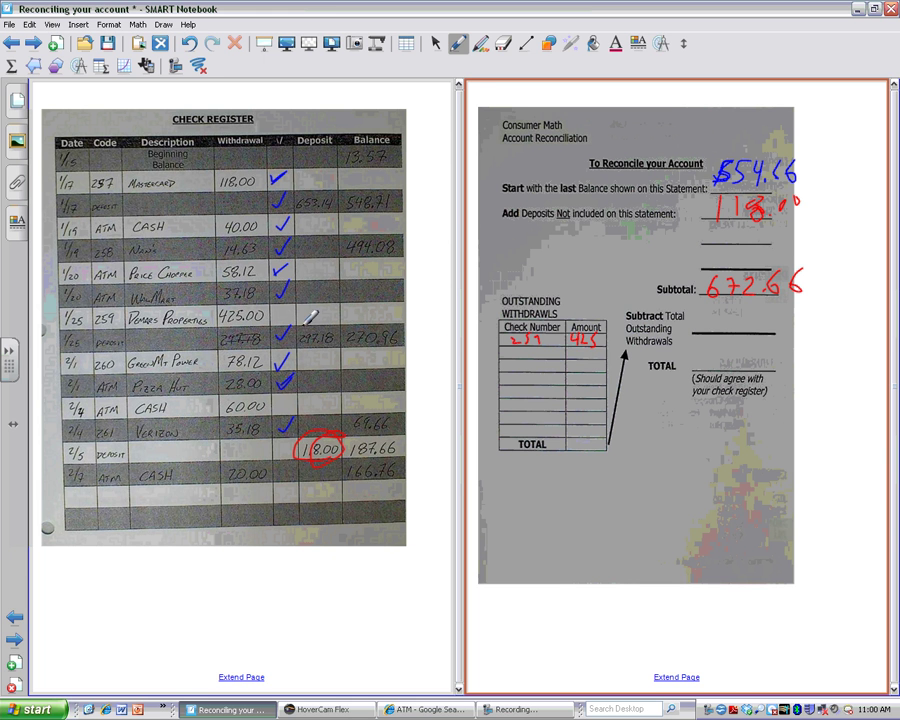
{"action": "left_click", "coordinate": [289, 314]}
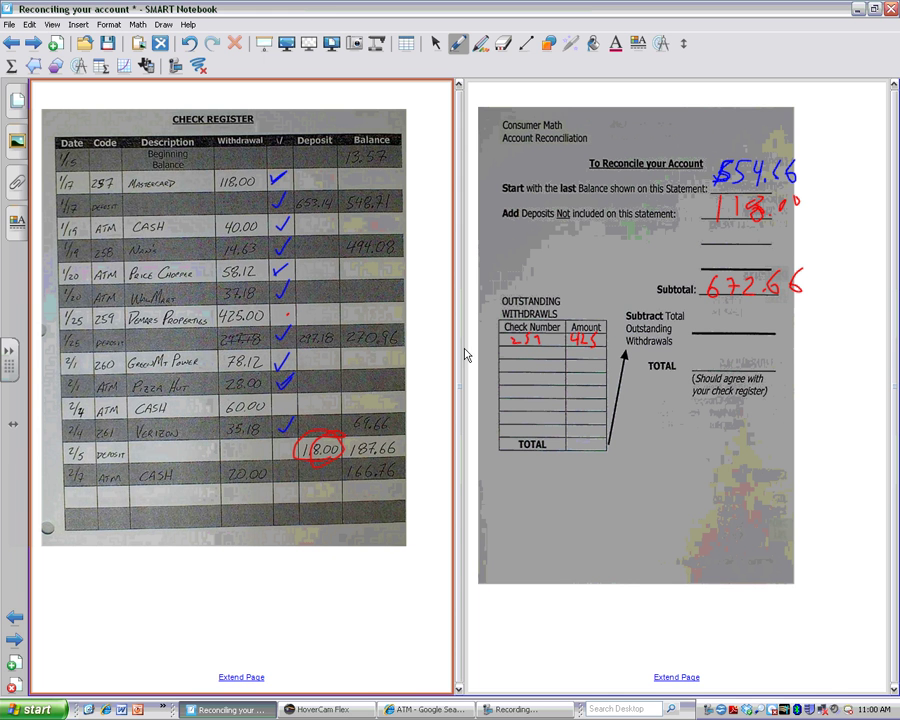
{"action": "left_click", "coordinate": [516, 342]}
{"action": "mouse_move", "coordinate": [514, 341]}
{"action": "left_mouse_down"}
{"action": "mouse_move", "coordinate": [513, 356]}
{"action": "mouse_move", "coordinate": [592, 354]}
{"action": "left_mouse_up"}
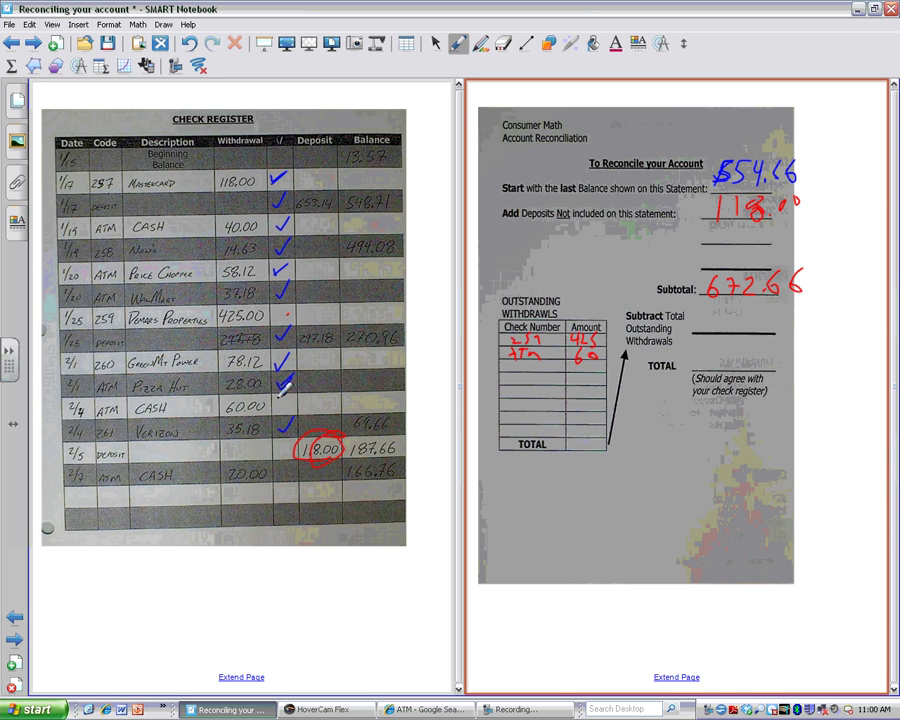
{"action": "left_click", "coordinate": [286, 398]}
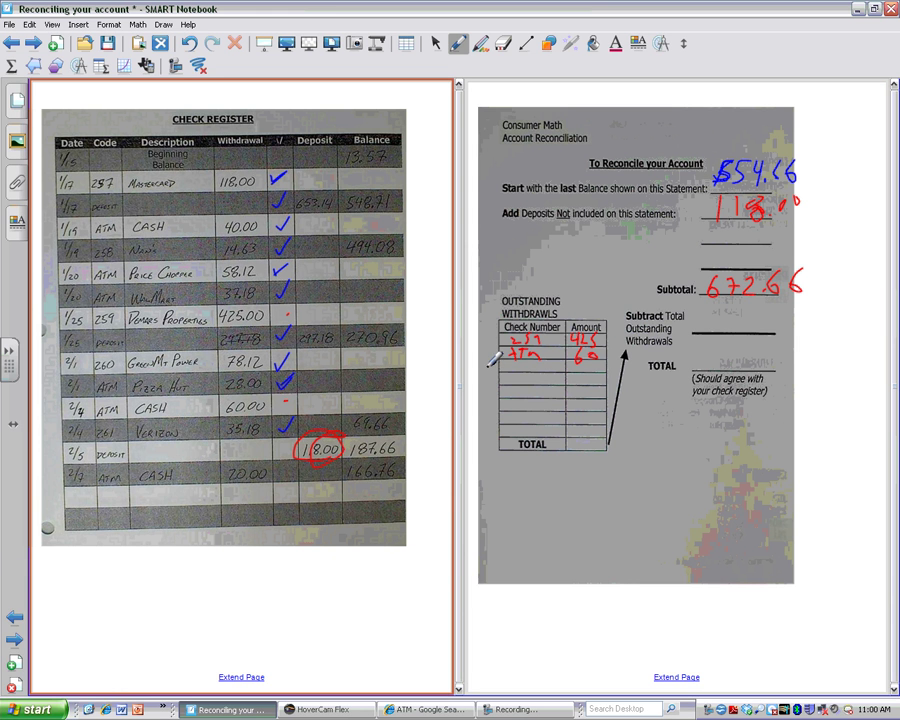
{"action": "left_click", "coordinate": [518, 360]}
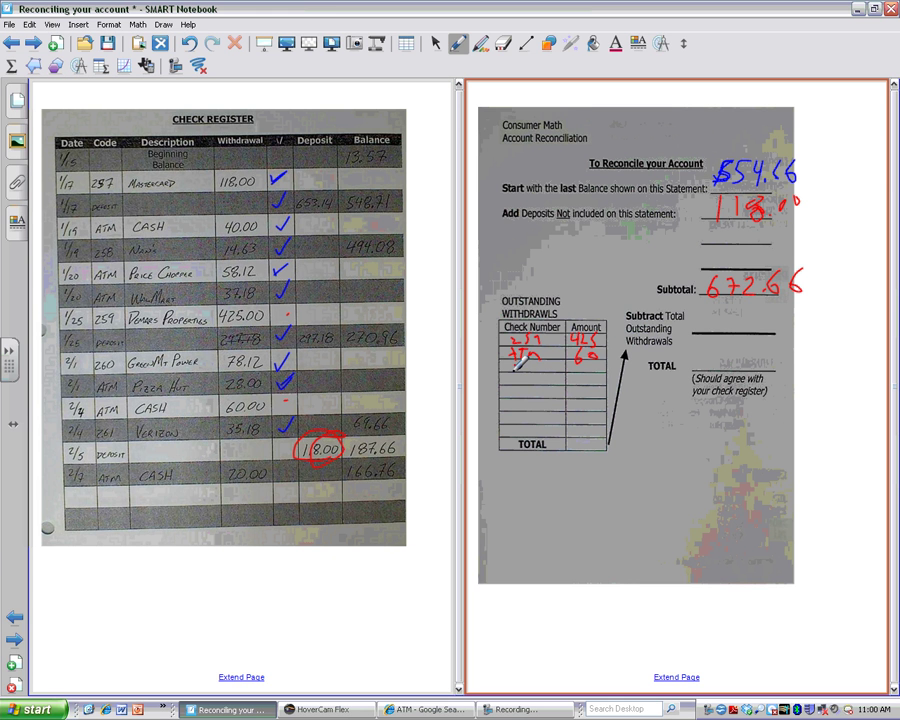
{"action": "mouse_move", "coordinate": [513, 375]}
{"action": "left_mouse_down"}
{"action": "mouse_move", "coordinate": [552, 364]}
{"action": "mouse_move", "coordinate": [590, 375]}
{"action": "left_mouse_up"}
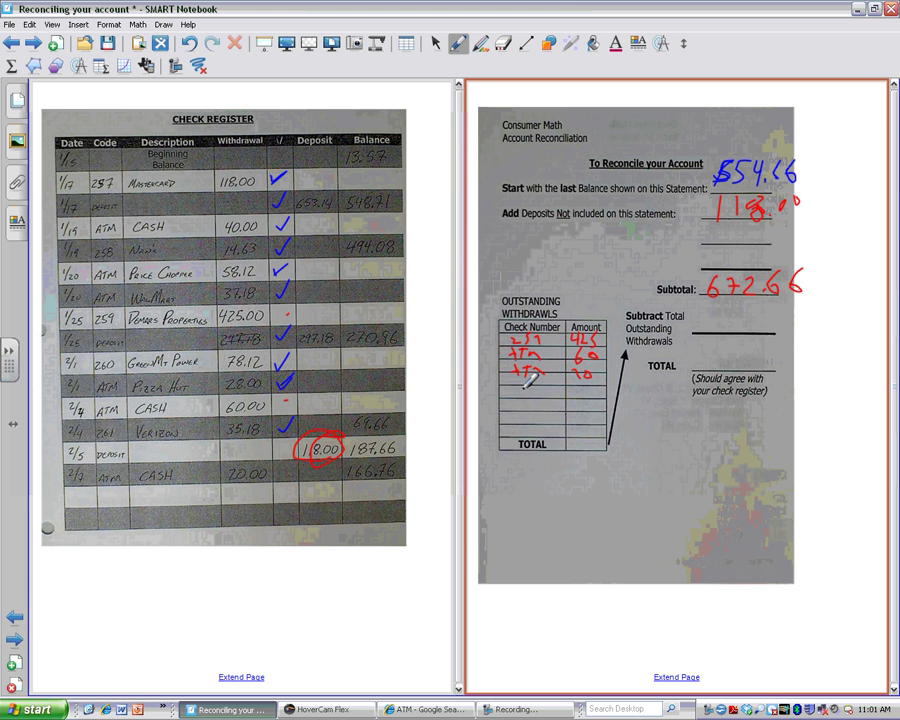
{"action": "left_click", "coordinate": [287, 472]}
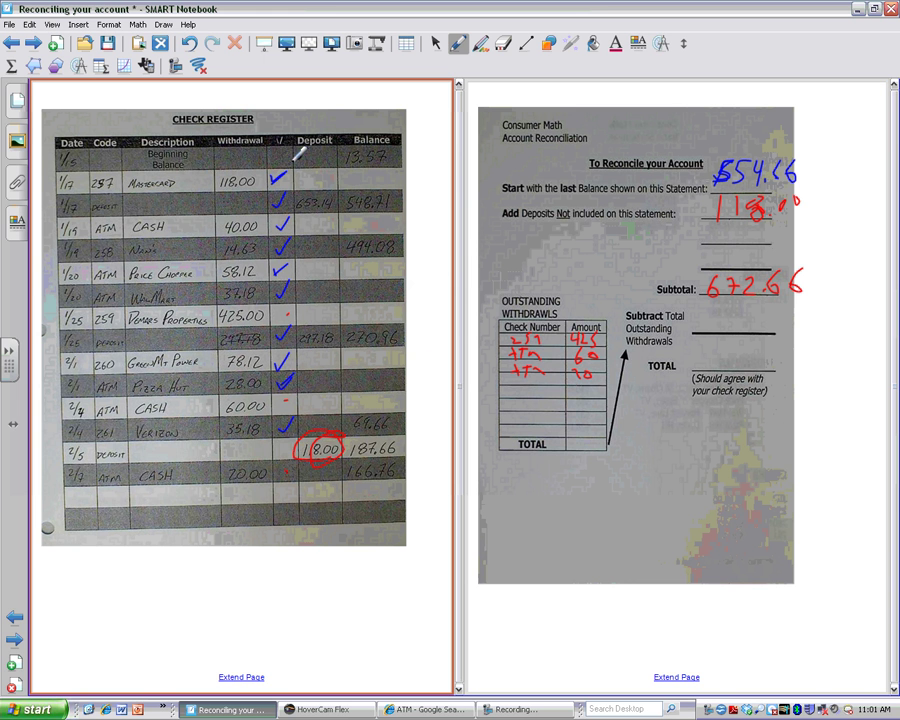
{"action": "left_click", "coordinate": [288, 313]}
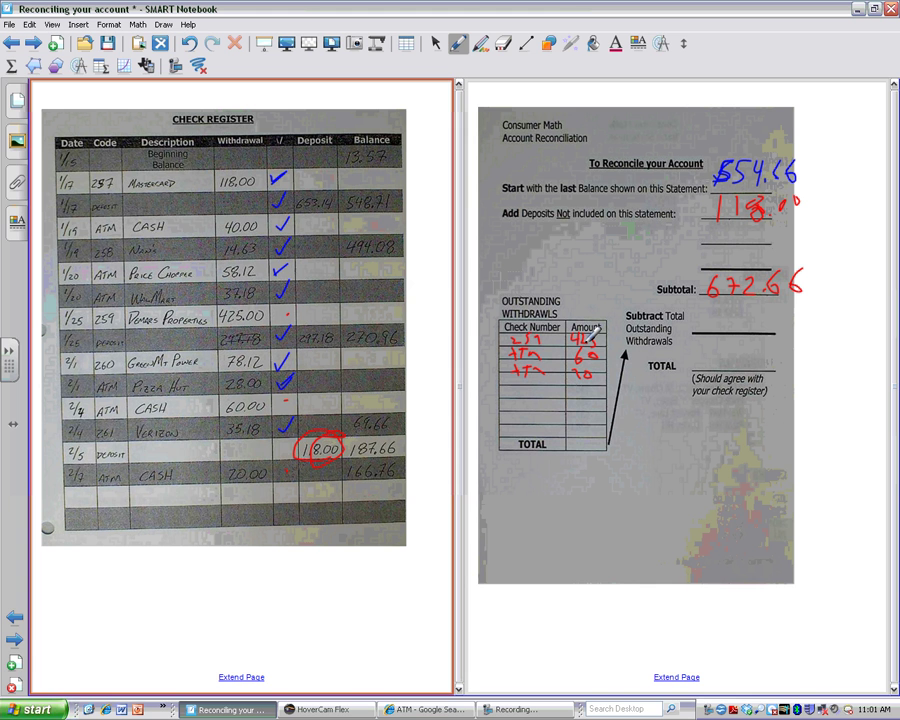
Step: Write 505 as the outstanding withdrawals table's total and carry 505.00 over to the form's subtraction line
{"action": "left_click", "coordinate": [597, 438]}
{"action": "left_click_drag", "start_coordinate": [603, 437], "coordinate": [587, 472]}
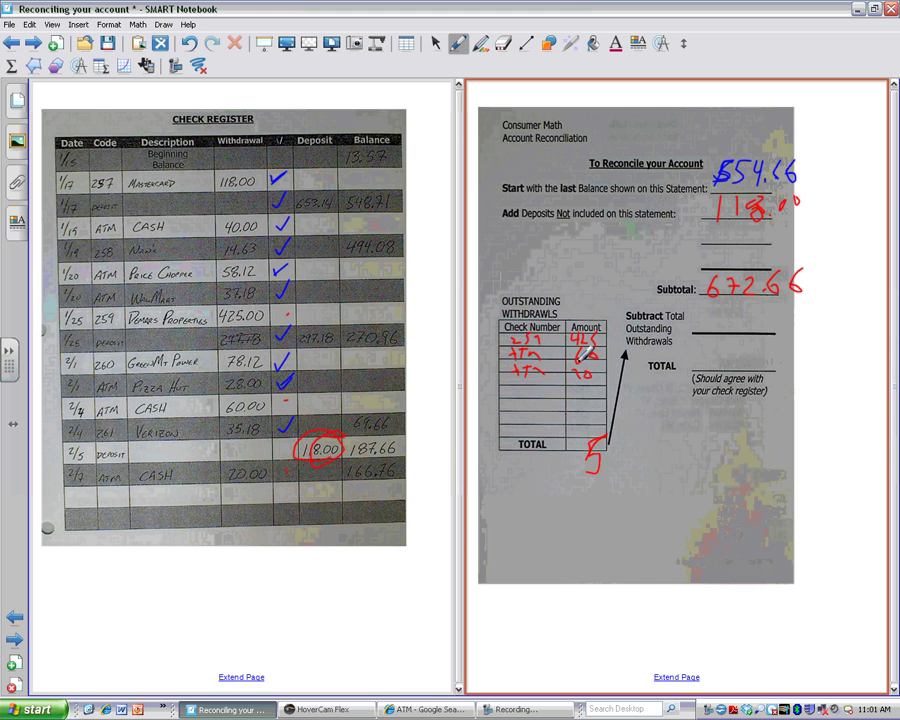
{"action": "left_click_drag", "start_coordinate": [582, 440], "coordinate": [579, 468]}
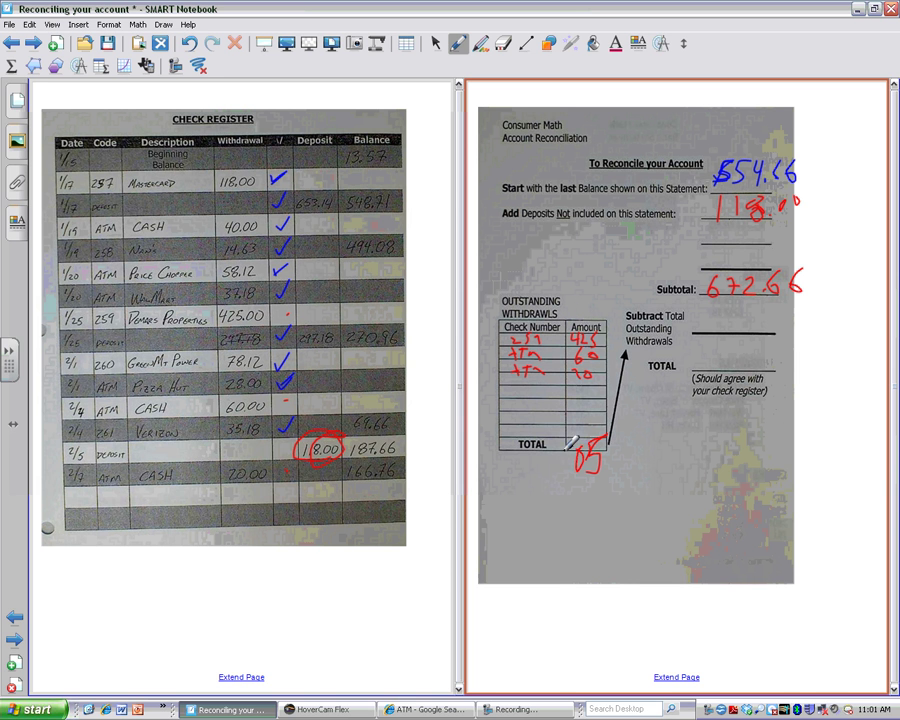
{"action": "left_click_drag", "start_coordinate": [574, 444], "coordinate": [549, 478]}
{"action": "mouse_move", "coordinate": [712, 308]}
{"action": "left_mouse_down"}
{"action": "mouse_move", "coordinate": [765, 310]}
{"action": "mouse_move", "coordinate": [760, 326]}
{"action": "left_mouse_up"}
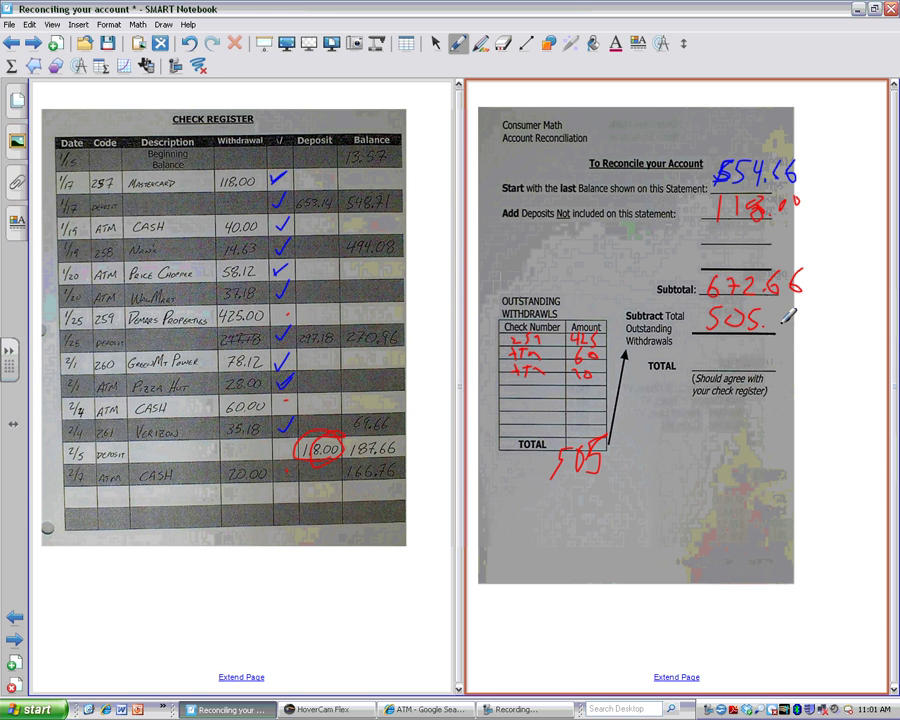
{"action": "left_click", "coordinate": [777, 318]}
Step: Write 167.66 in red on the reconciliation form's TOTAL line
{"action": "mouse_move", "coordinate": [793, 311]}
{"action": "left_mouse_down"}
{"action": "mouse_move", "coordinate": [800, 314]}
{"action": "mouse_move", "coordinate": [769, 363]}
{"action": "mouse_move", "coordinate": [788, 369]}
{"action": "mouse_move", "coordinate": [777, 370]}
{"action": "left_mouse_up"}
{"action": "left_click", "coordinate": [776, 346]}
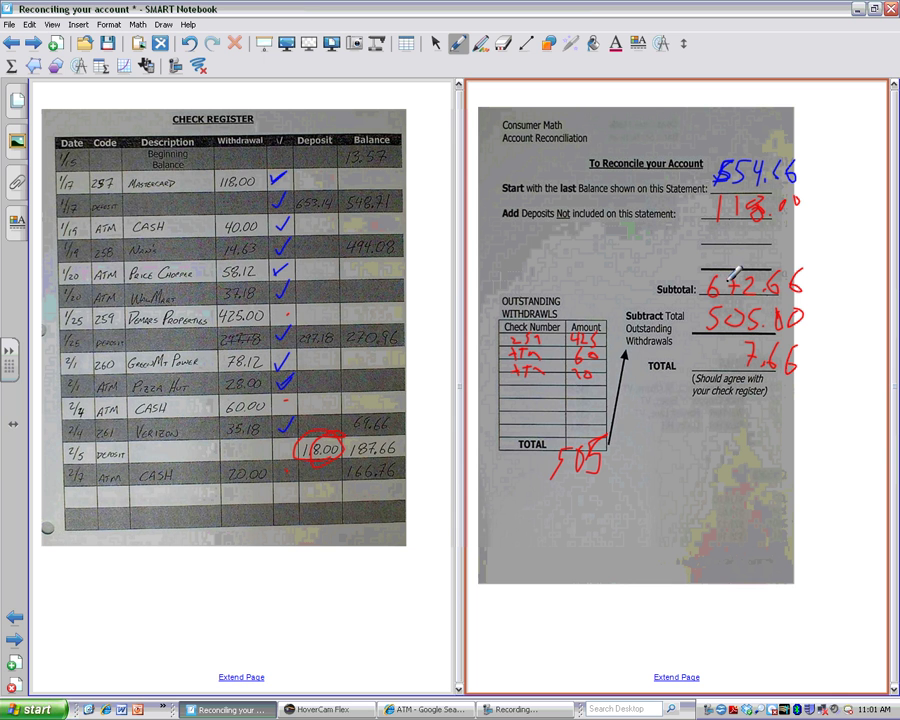
{"action": "mouse_move", "coordinate": [740, 349]}
{"action": "left_mouse_down"}
{"action": "mouse_move", "coordinate": [734, 370]}
{"action": "mouse_move", "coordinate": [713, 354]}
{"action": "mouse_move", "coordinate": [709, 372]}
{"action": "left_mouse_up"}
Step: Circle the register's final 2/7 balance in red, and erase the parts of the circle that cover the figure
{"action": "left_click", "coordinate": [329, 478]}
{"action": "mouse_move", "coordinate": [400, 465]}
{"action": "left_mouse_down"}
{"action": "mouse_move", "coordinate": [365, 498]}
{"action": "mouse_move", "coordinate": [334, 470]}
{"action": "left_mouse_up"}
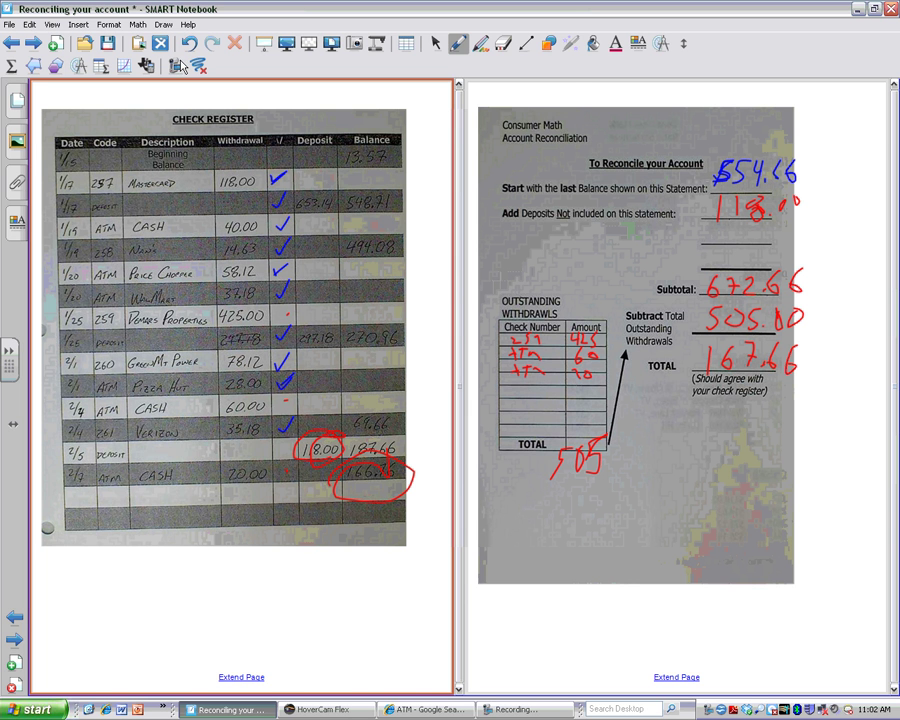
{"action": "left_click", "coordinate": [502, 43]}
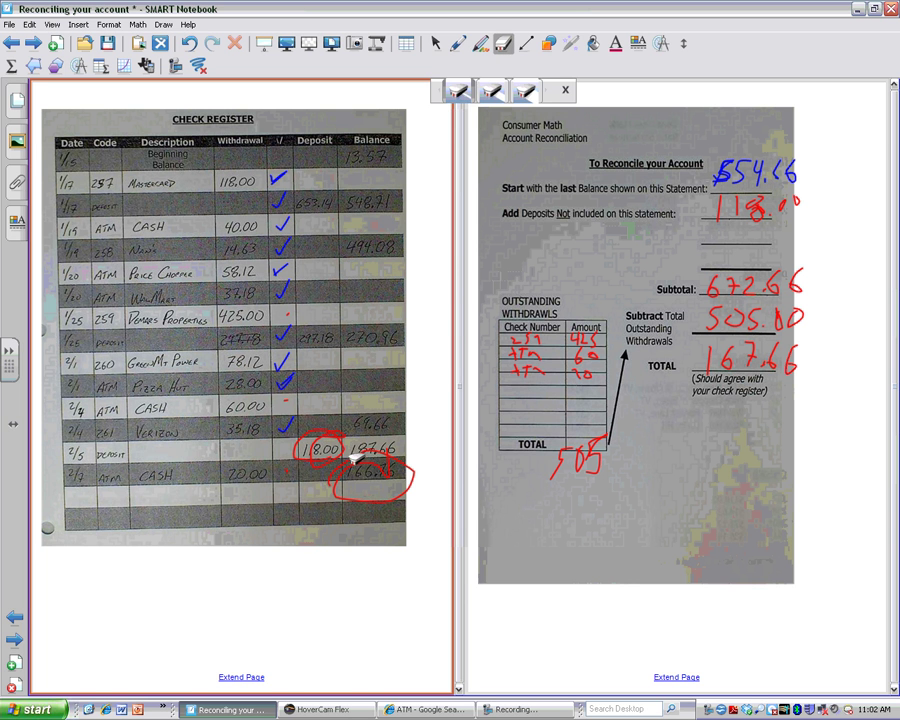
{"action": "left_click", "coordinate": [390, 472]}
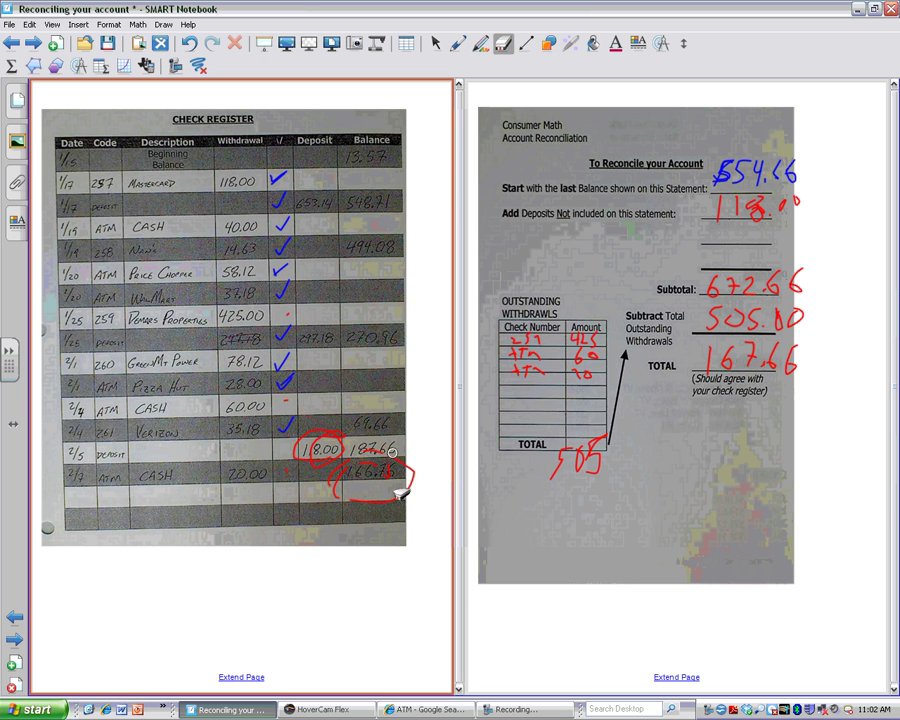
{"action": "mouse_move", "coordinate": [418, 446]}
{"action": "left_mouse_down"}
{"action": "mouse_move", "coordinate": [412, 466]}
{"action": "mouse_move", "coordinate": [354, 484]}
{"action": "mouse_move", "coordinate": [342, 472]}
{"action": "mouse_move", "coordinate": [347, 483]}
{"action": "mouse_move", "coordinate": [378, 468]}
{"action": "left_mouse_up"}
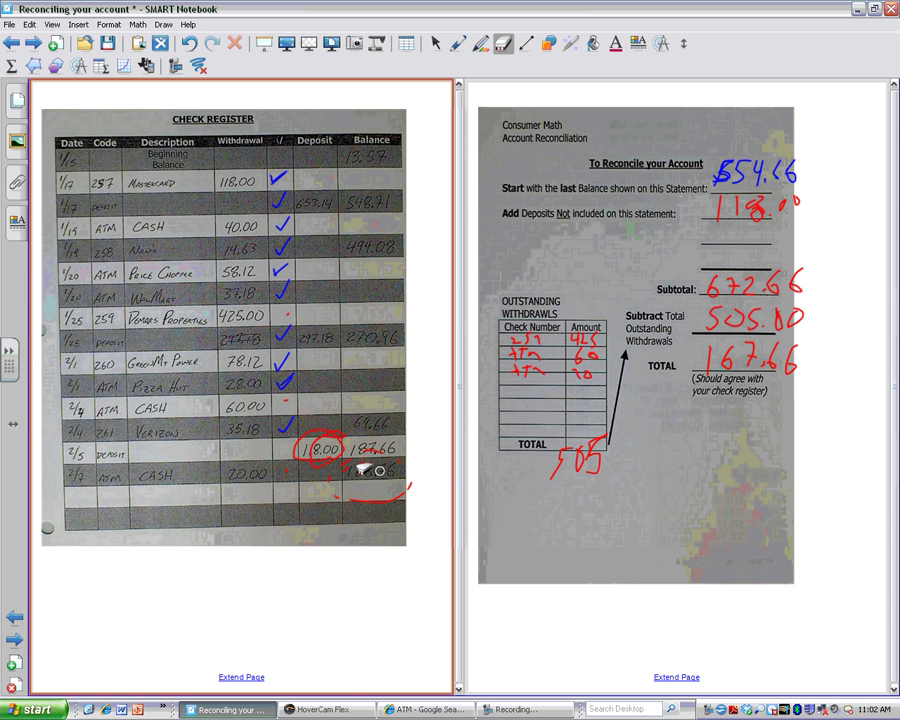
Step: Write the corrected balance 167.66 in red below the check register and over the register's final 2/7 balance
{"action": "left_click", "coordinate": [458, 43]}
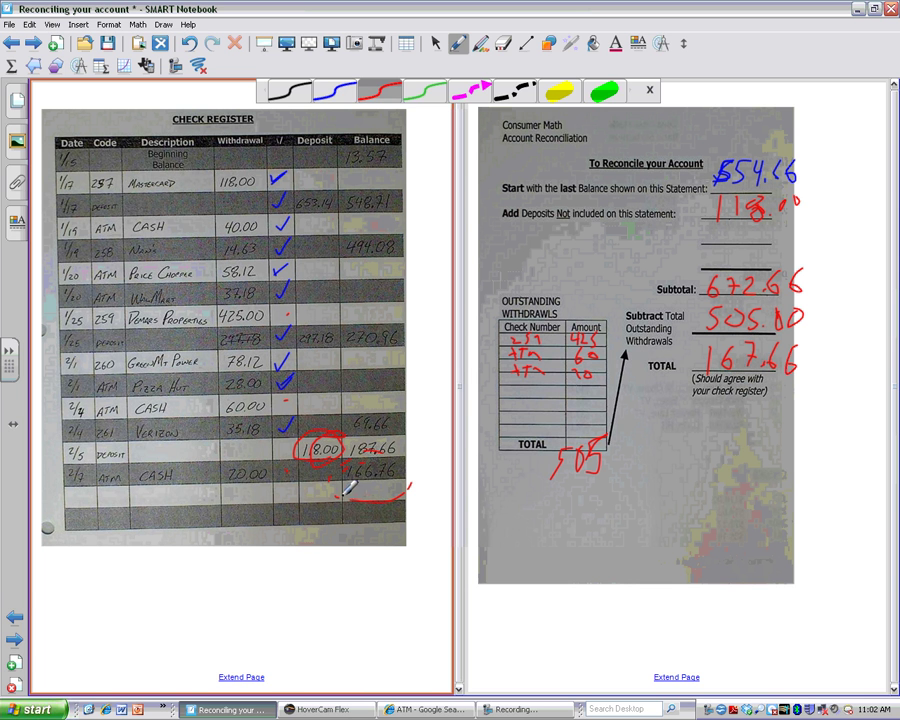
{"action": "mouse_move", "coordinate": [309, 573]}
{"action": "left_mouse_down"}
{"action": "mouse_move", "coordinate": [307, 611]}
{"action": "mouse_move", "coordinate": [337, 609]}
{"action": "mouse_move", "coordinate": [326, 592]}
{"action": "mouse_move", "coordinate": [346, 605]}
{"action": "left_mouse_up"}
{"action": "left_click", "coordinate": [350, 562]}
{"action": "left_click", "coordinate": [380, 588]}
{"action": "left_click_drag", "start_coordinate": [395, 560], "coordinate": [396, 583]}
{"action": "left_click_drag", "start_coordinate": [432, 545], "coordinate": [434, 569]}
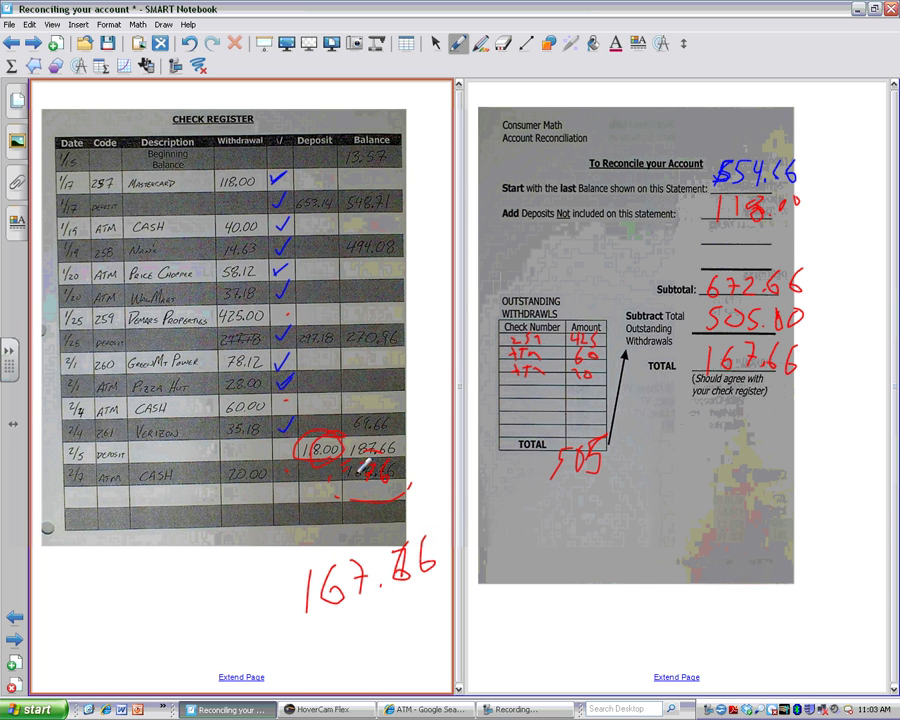
{"action": "mouse_move", "coordinate": [366, 456]}
{"action": "left_mouse_down"}
{"action": "mouse_move", "coordinate": [374, 470]}
{"action": "mouse_move", "coordinate": [410, 466]}
{"action": "left_mouse_up"}
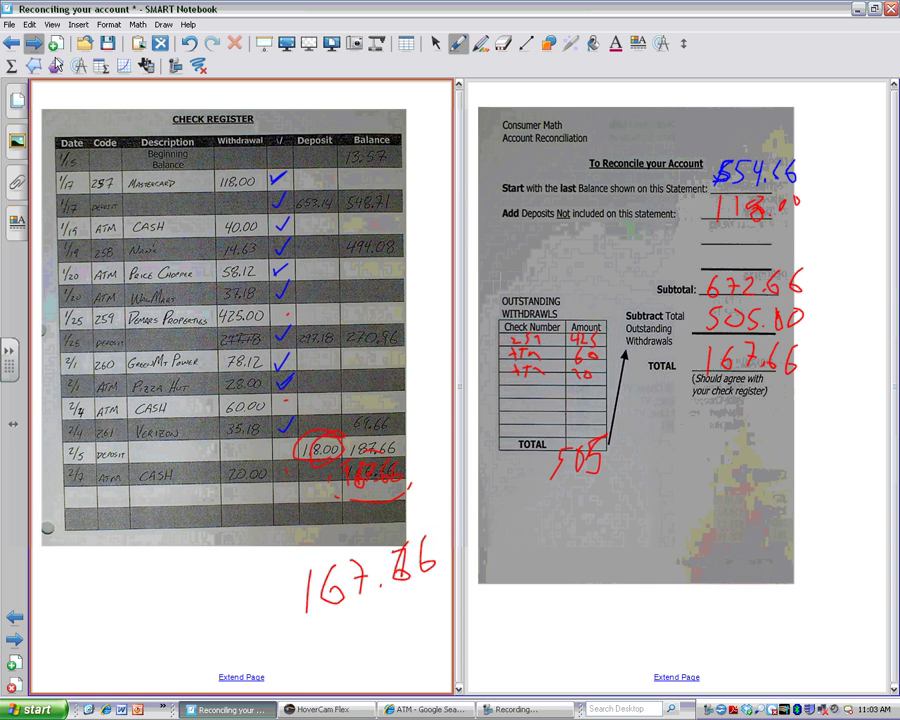
Step: Mark outstanding check 259 once more with a red dot in the register's tick column
{"action": "left_click", "coordinate": [33, 44]}
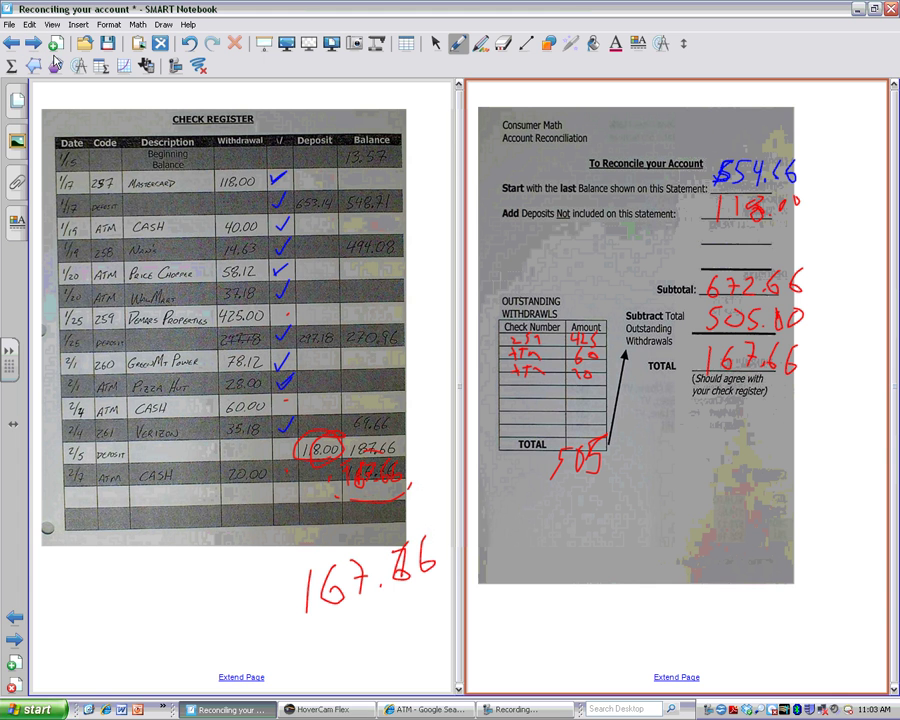
{"action": "left_click", "coordinate": [290, 315]}
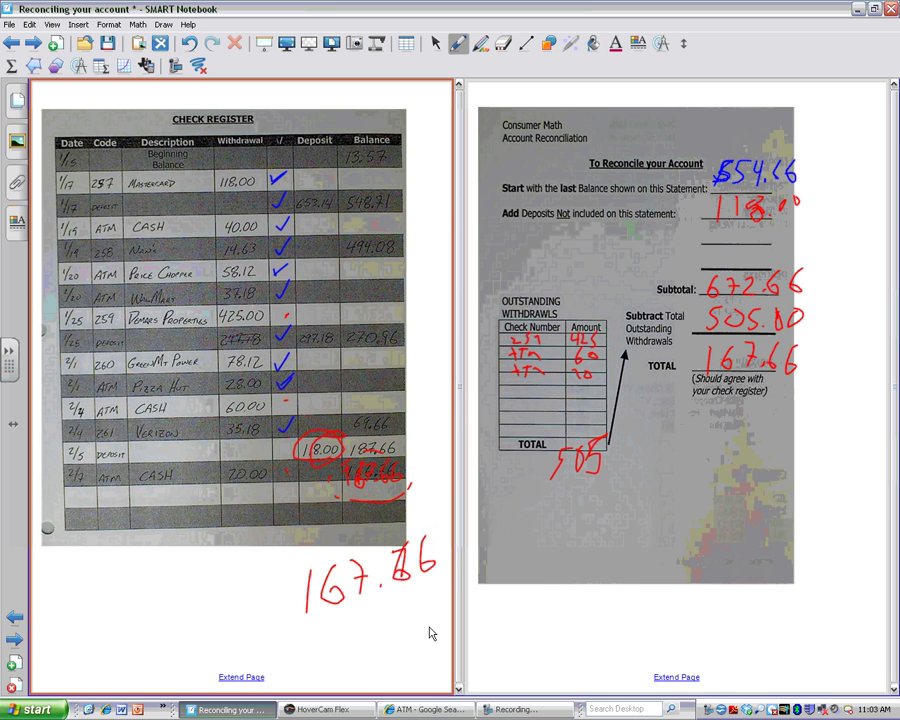
{"action": "left_click", "coordinate": [499, 710]}
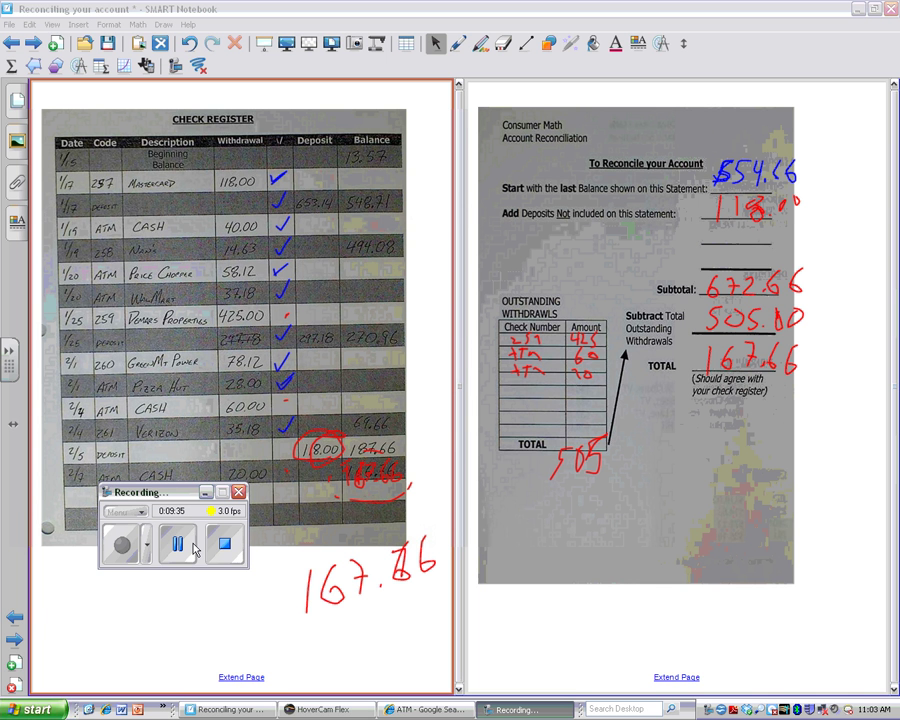